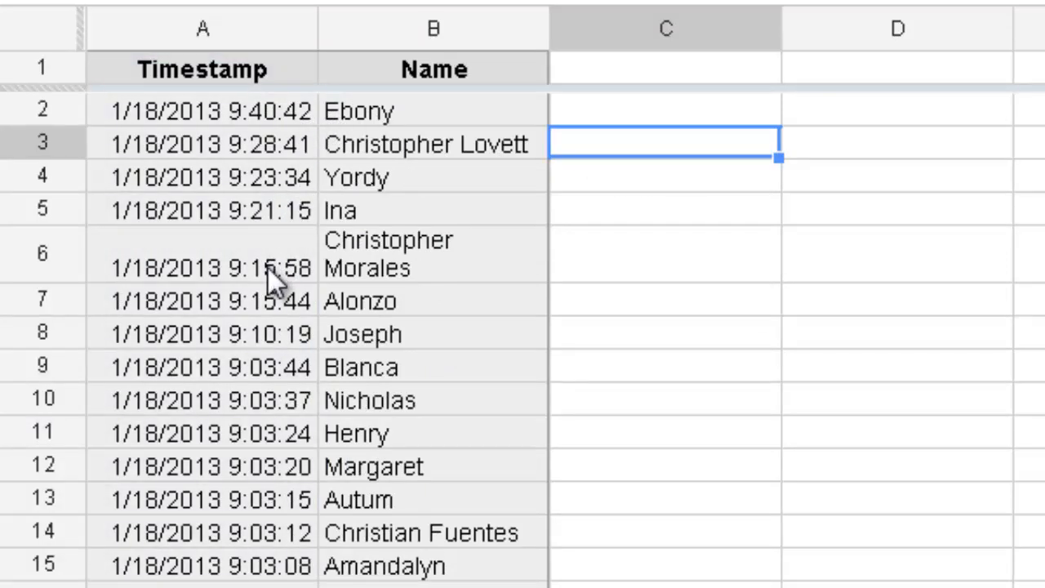
Sort the attendance responses by the Name column from A to Z and look through the grouped check-ins
scroll(268, 270, down, 4)
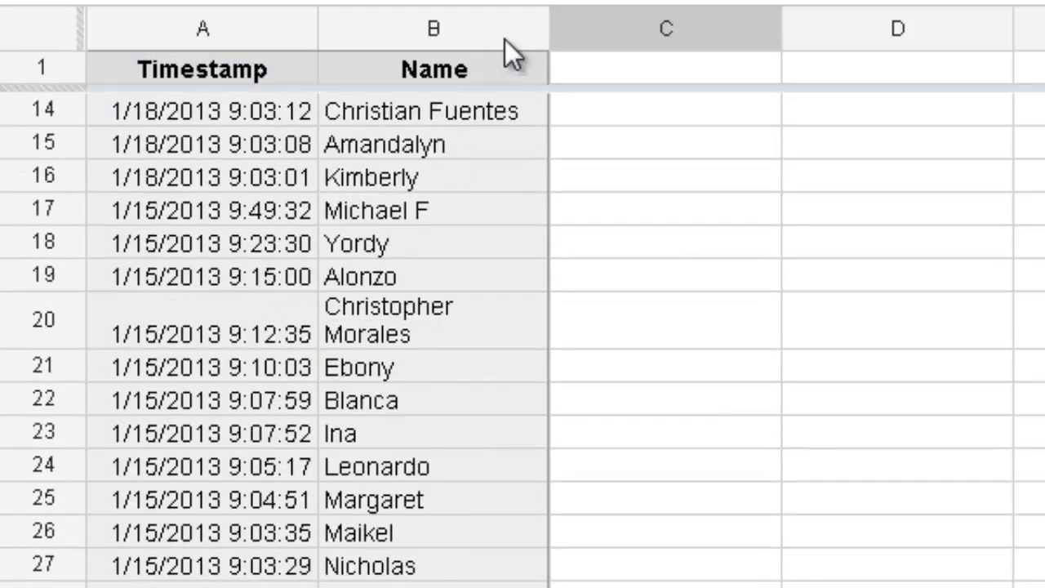
click(528, 27)
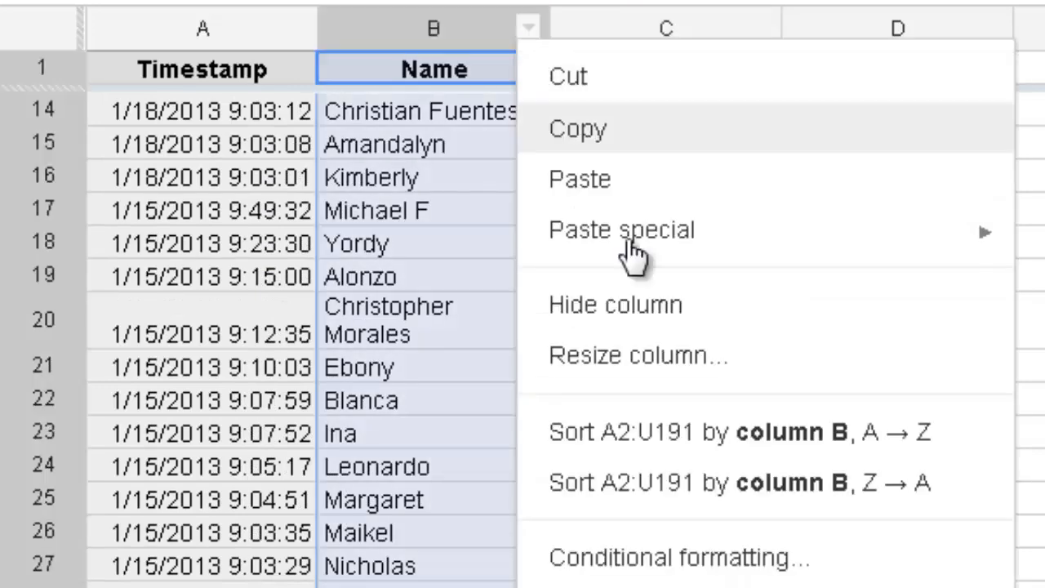
click(696, 440)
scroll(553, 277, down, 4)
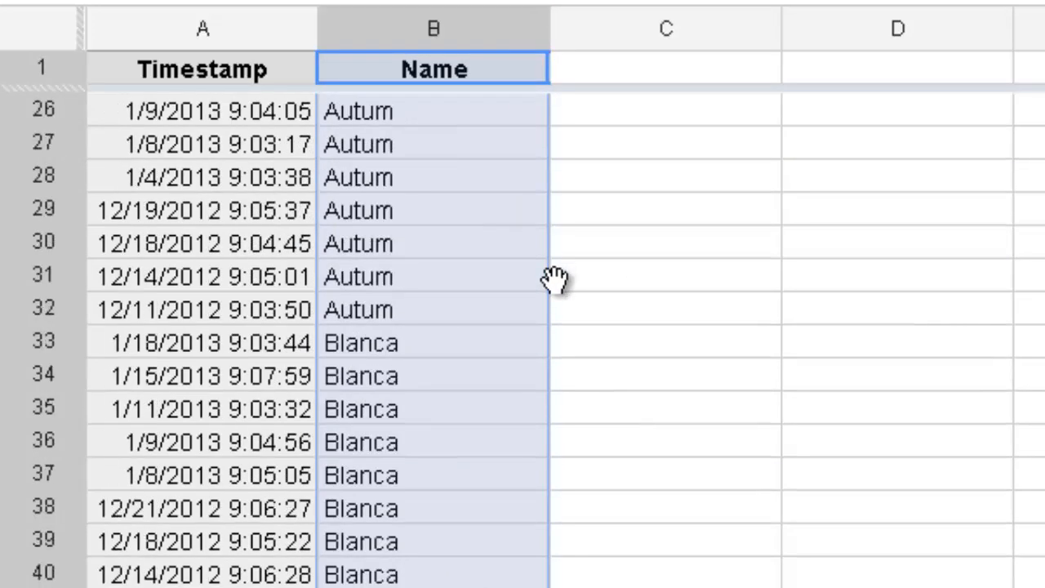
scroll(553, 279, down, 18)
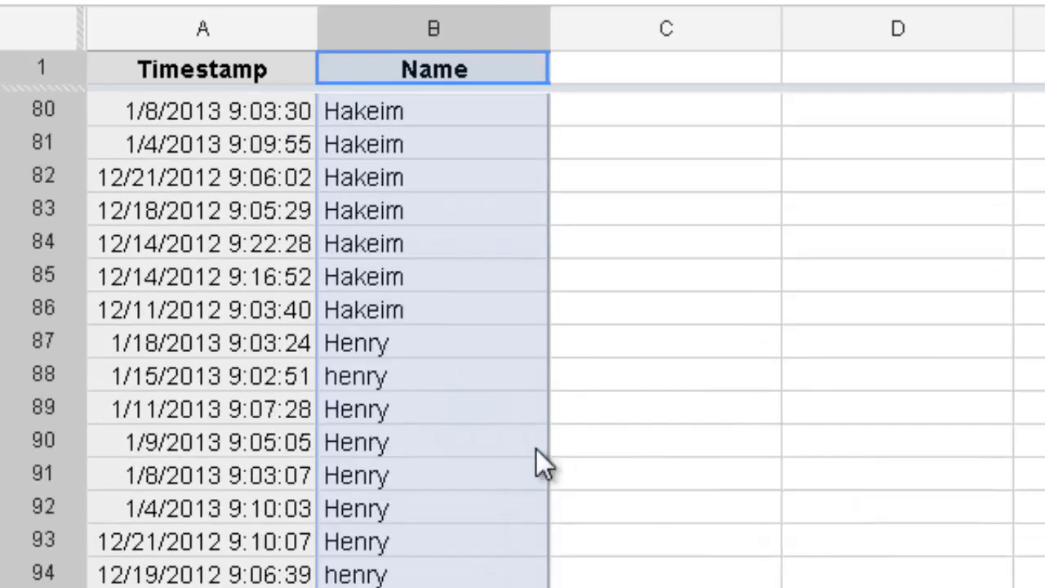
click(428, 345)
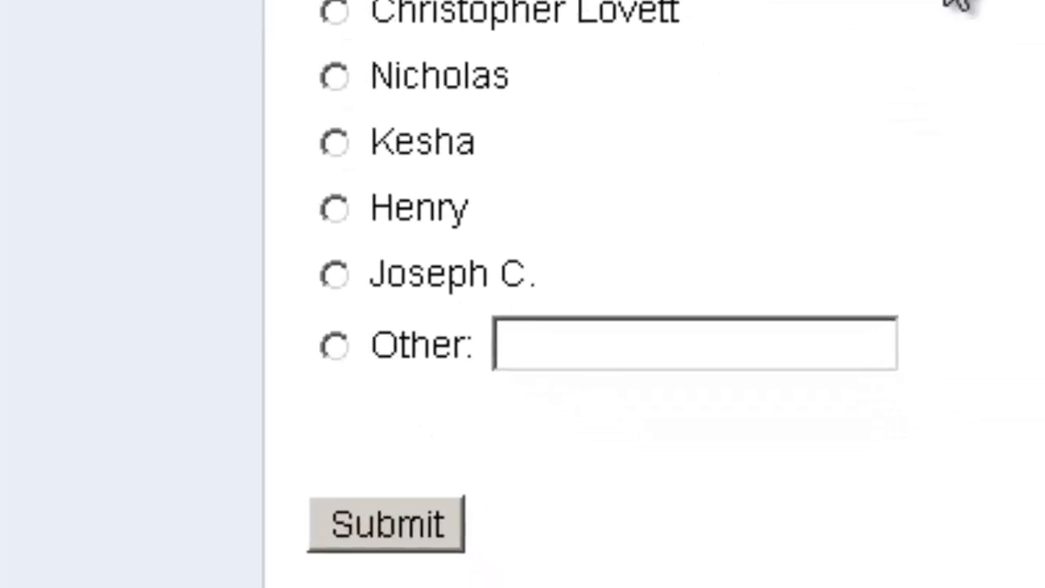
Submit the check-in form with Other set to "test TEACHER", and reopen a blank form for another response
click(378, 304)
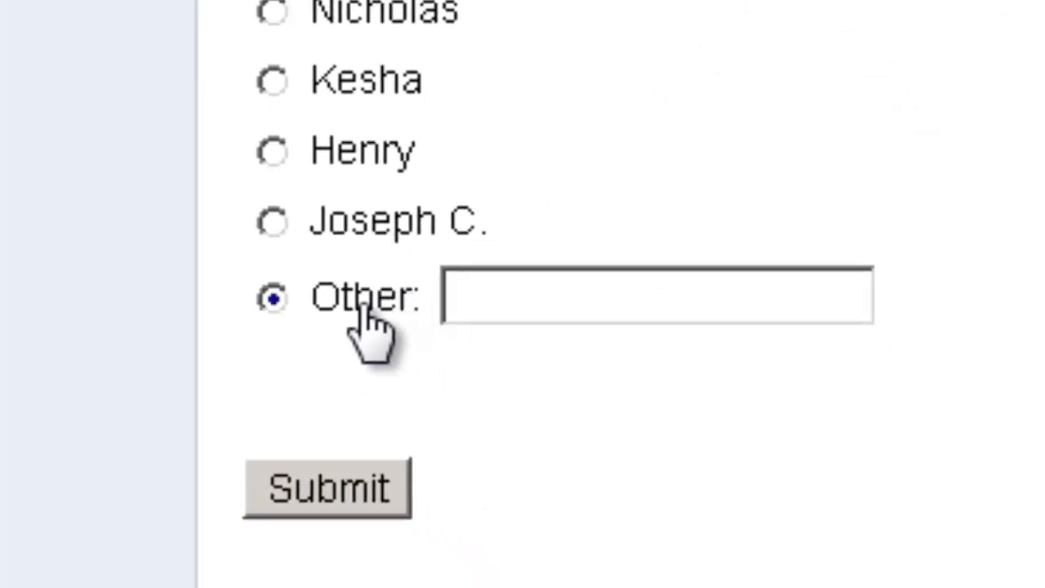
click(524, 297)
text(te)
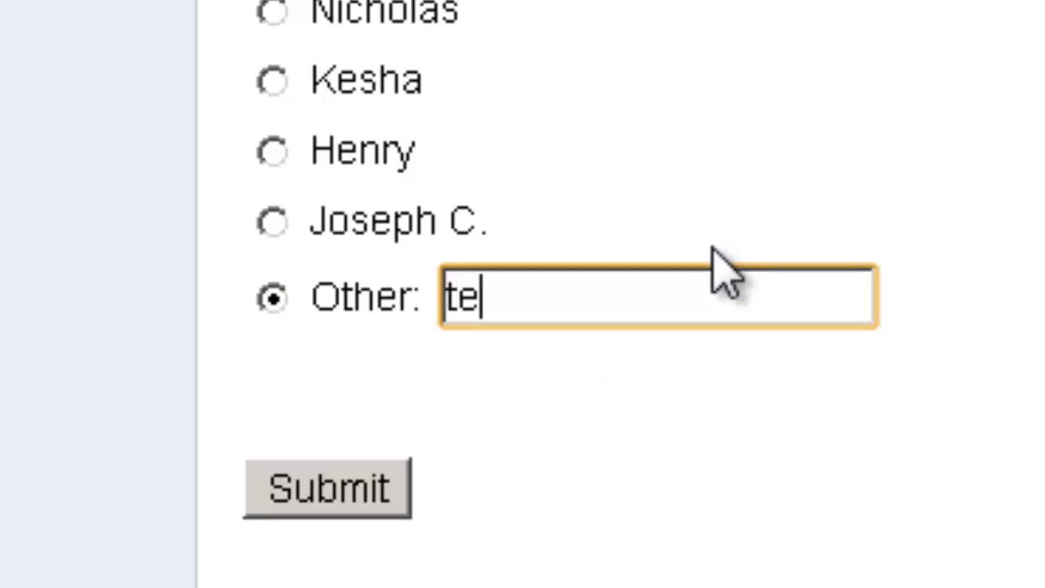
text(xt)
key(BackSpace)
key(BackSpace)
text(st)
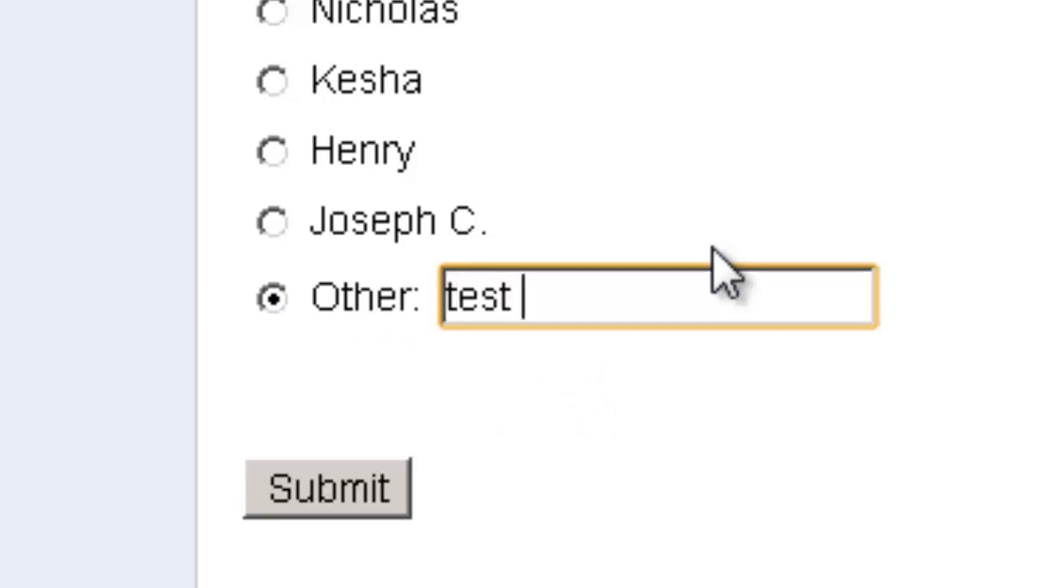
text( TEACHER)
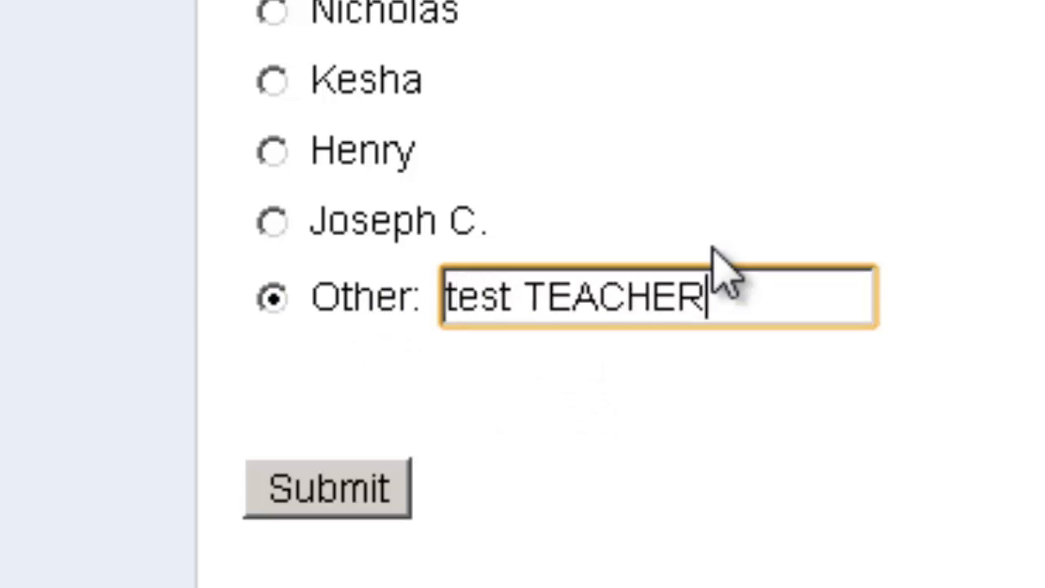
click(329, 512)
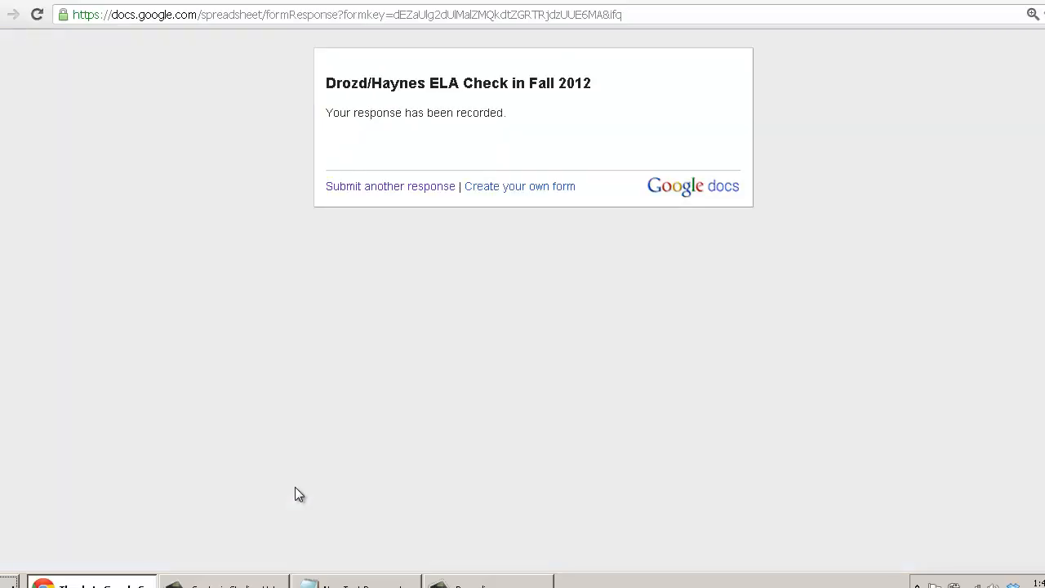
click(410, 187)
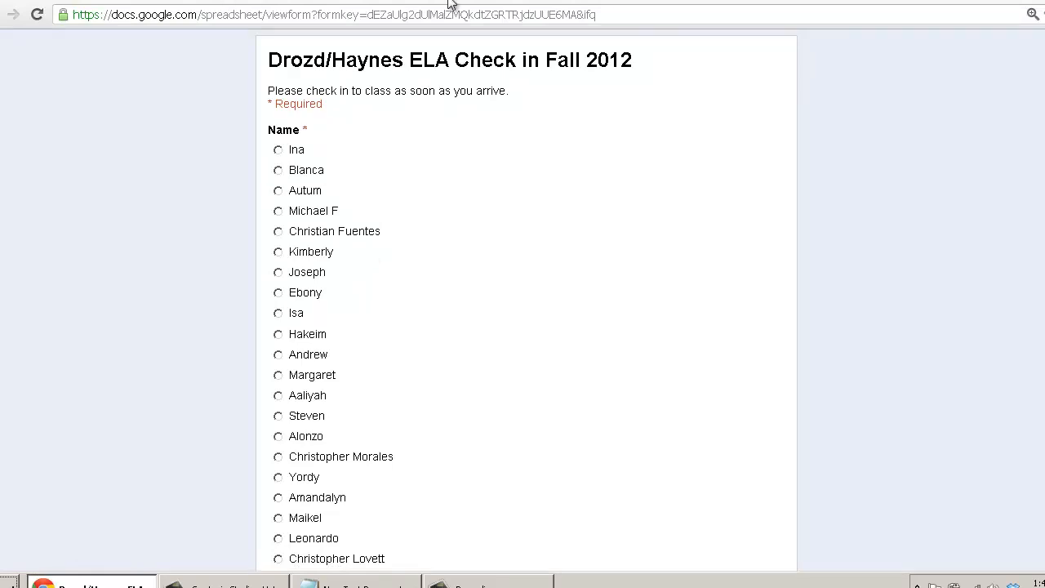
Switch back to the attendance spreadsheet and sort the responses by Timestamp with the newest first
click(645, 1)
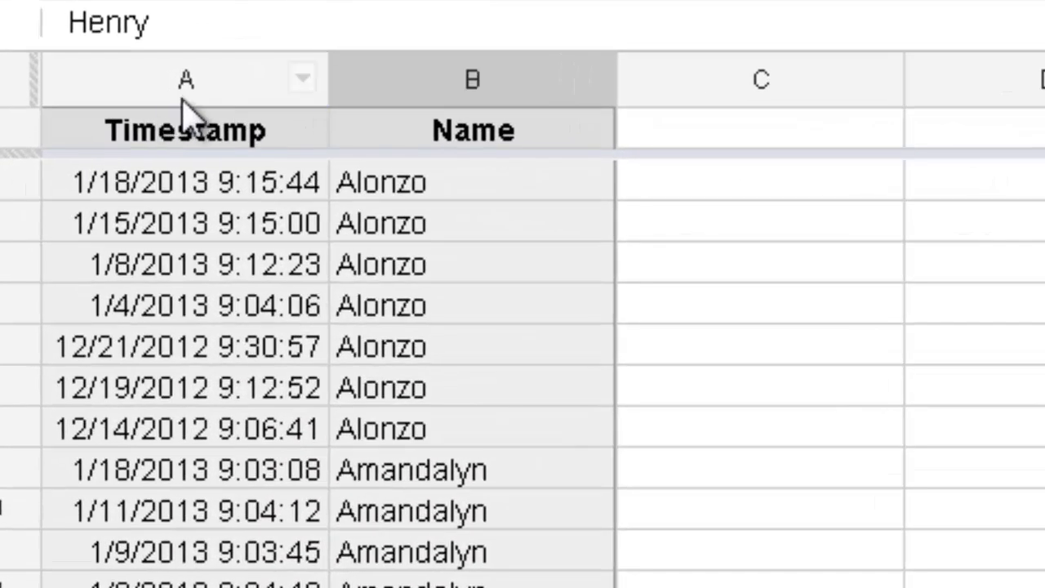
click(298, 77)
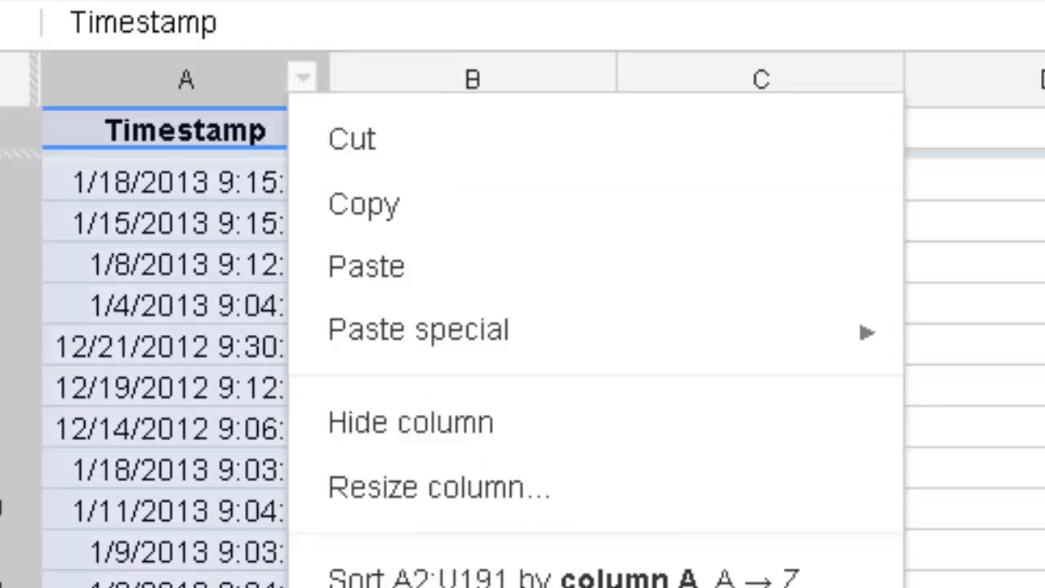
key(Escape)
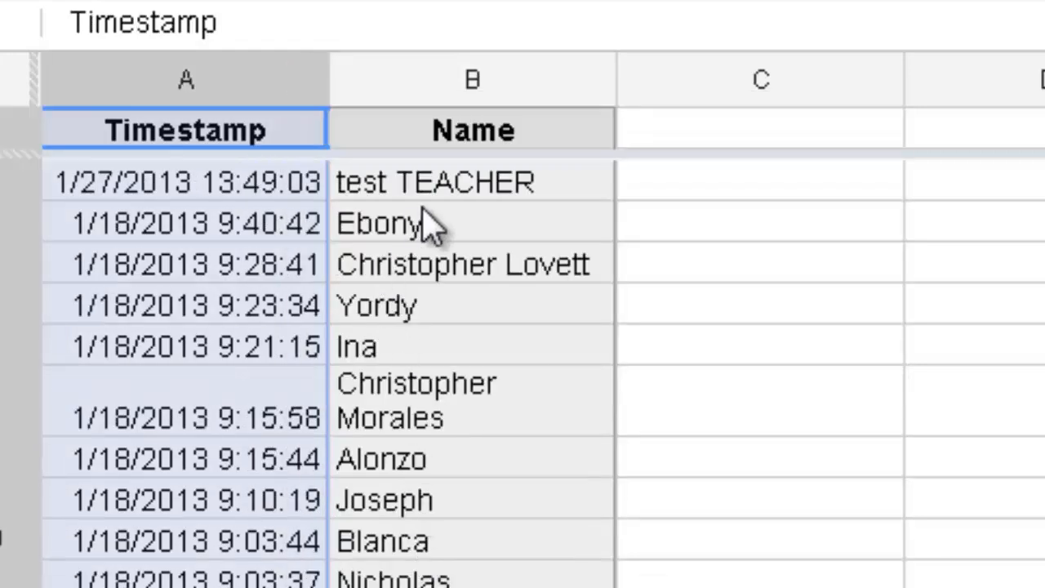
Delete the "test TEACHER" response row from the attendance spreadsheet
click(575, 186)
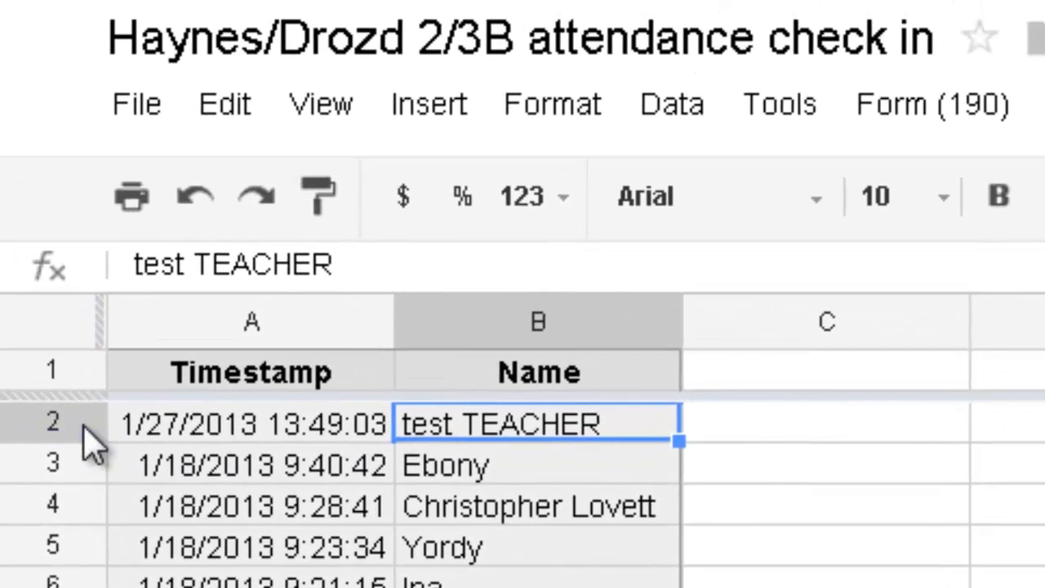
click(63, 385)
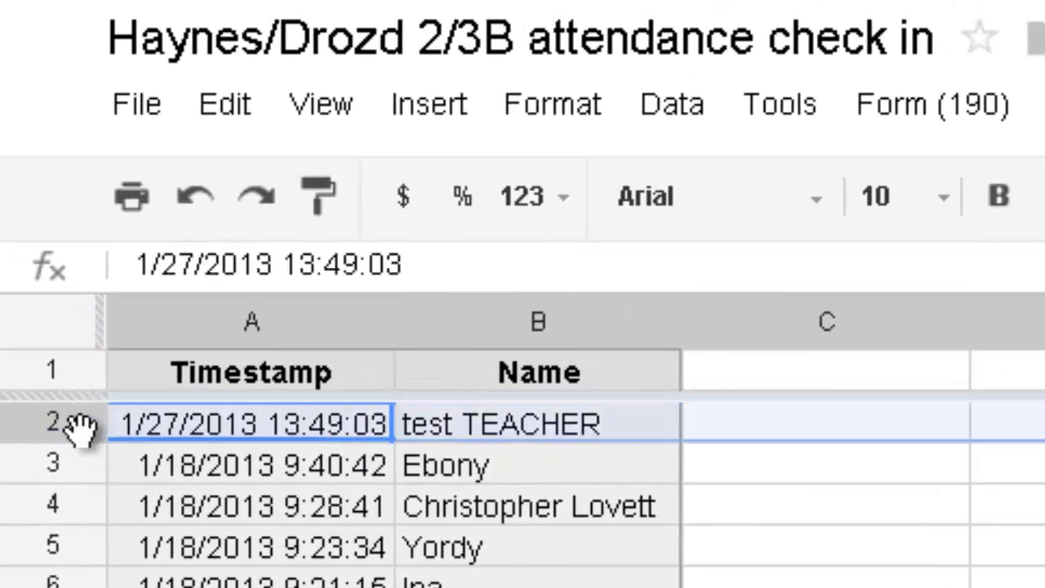
click(231, 108)
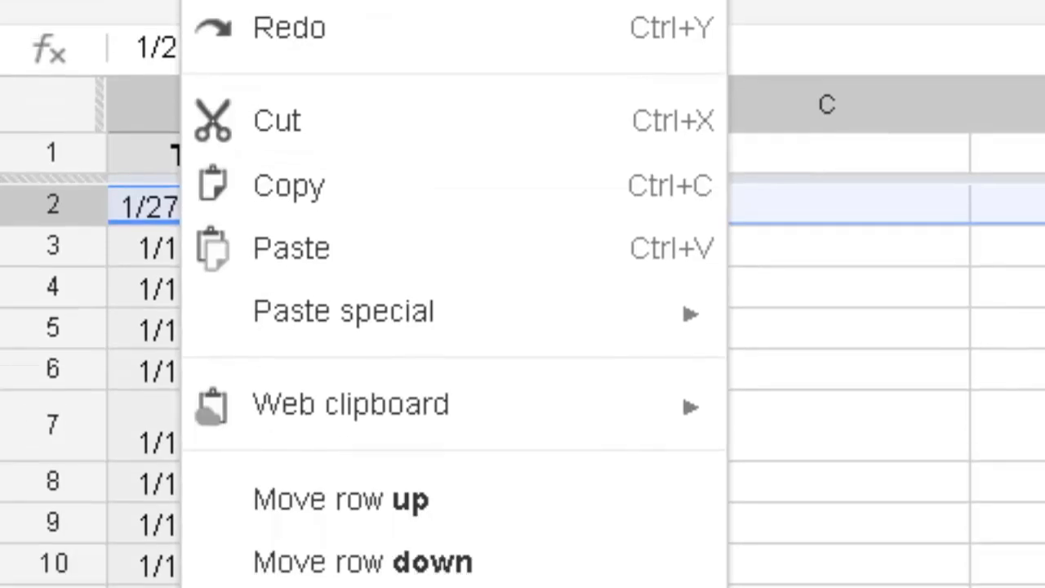
click(420, 544)
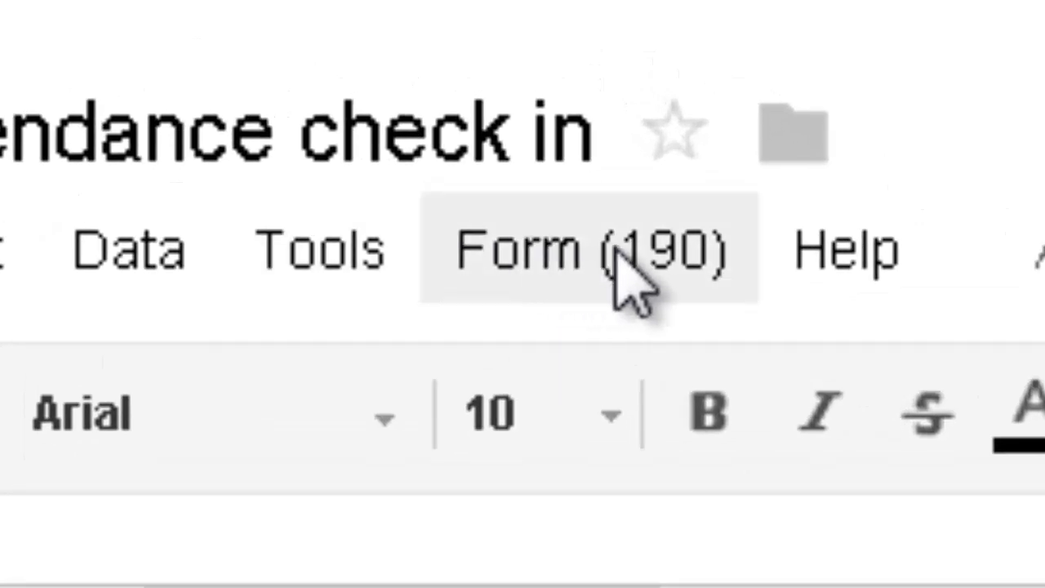
Show the form's summary of responses and review the check-in bar chart for every student
click(588, 173)
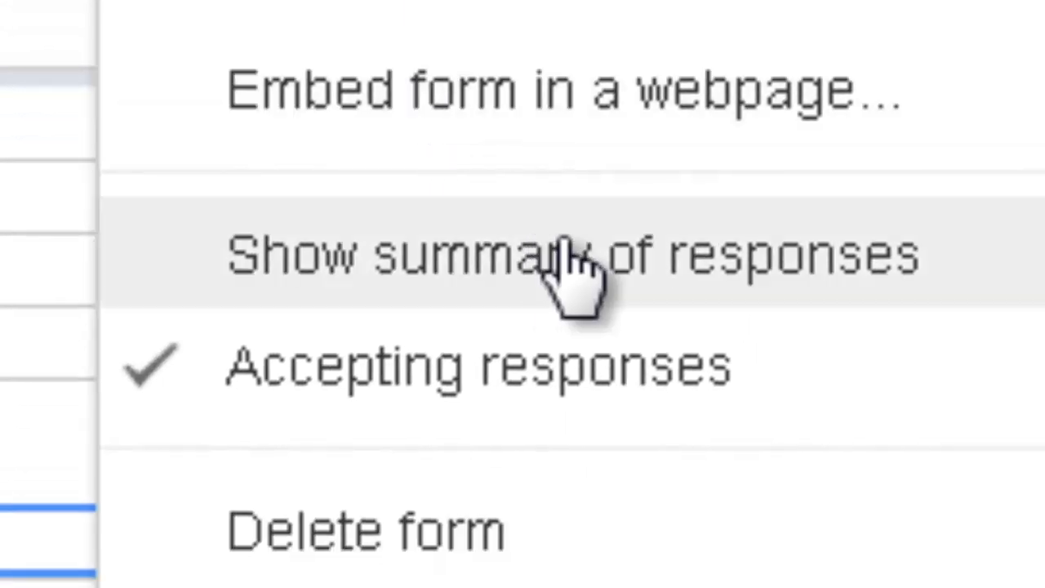
click(572, 278)
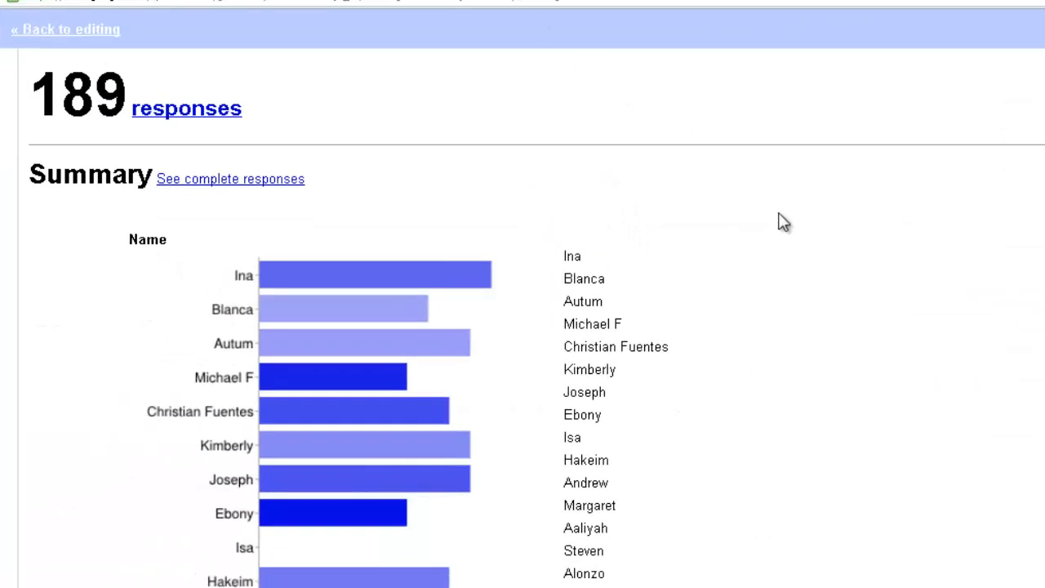
scroll(782, 222, down, 10)
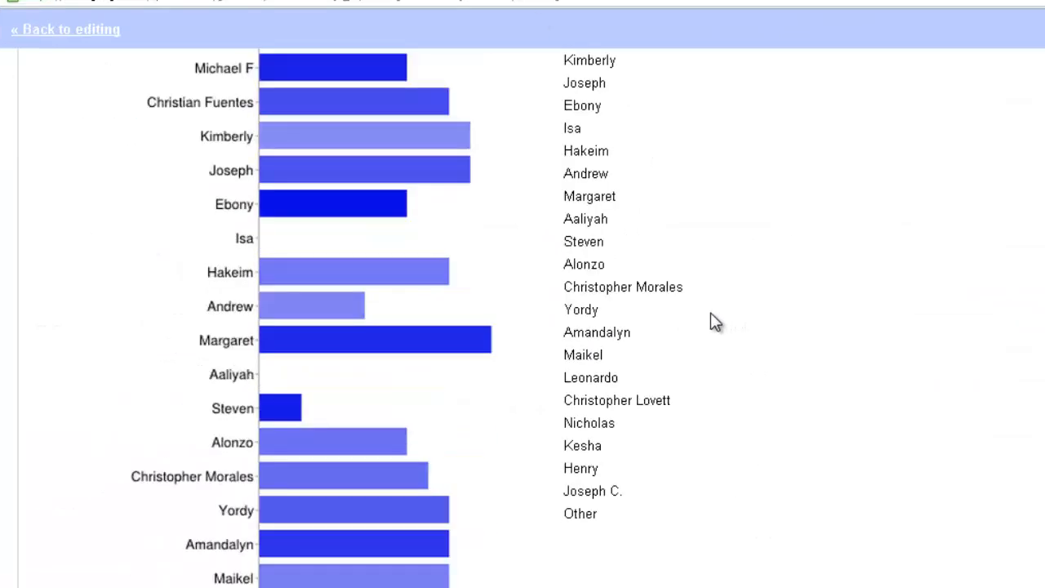
scroll(633, 334, up, 10)
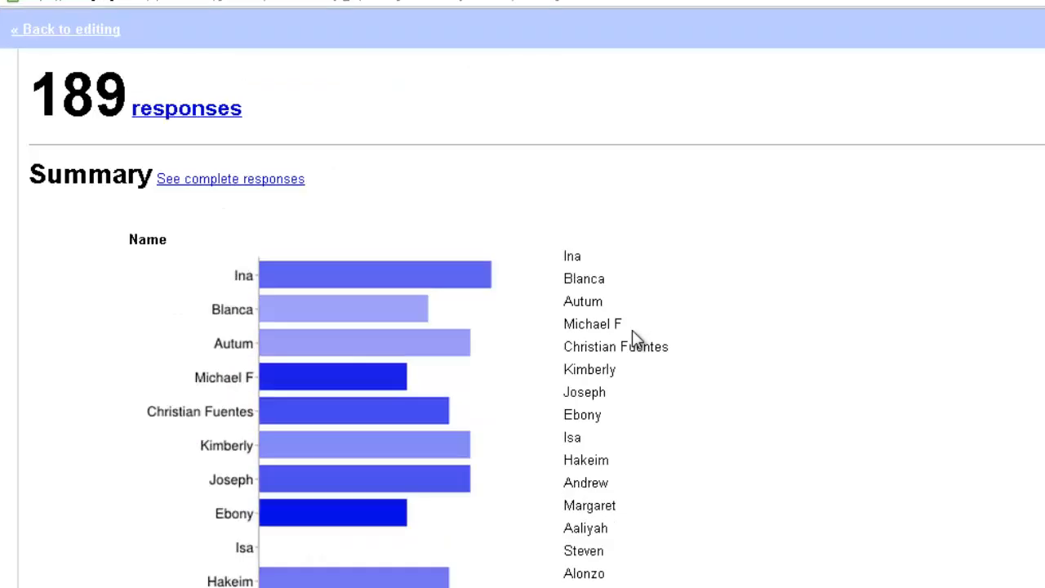
scroll(632, 329, down, 8)
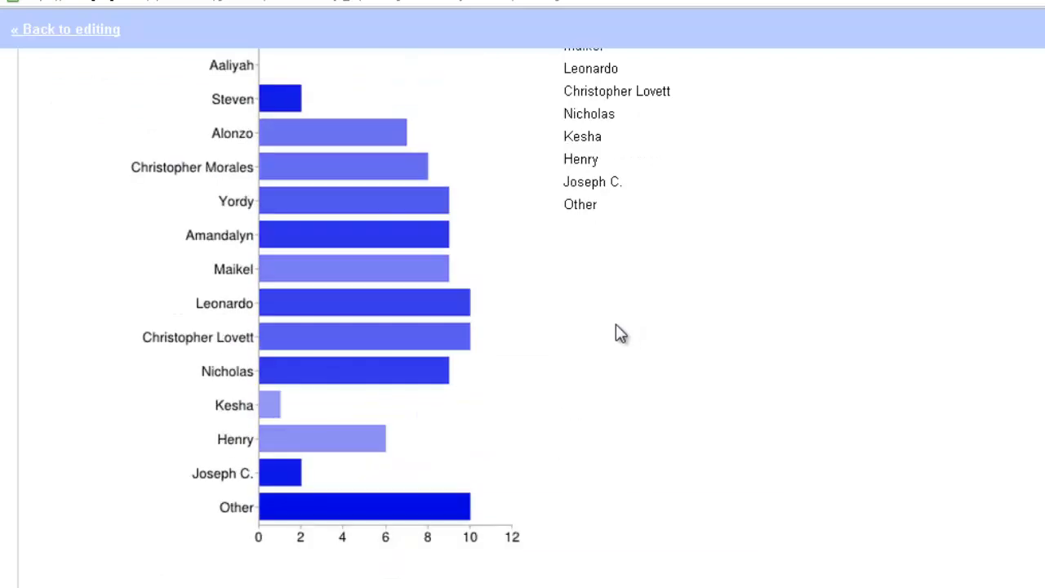
scroll(595, 358, up, 8)
scroll(570, 363, down, 6)
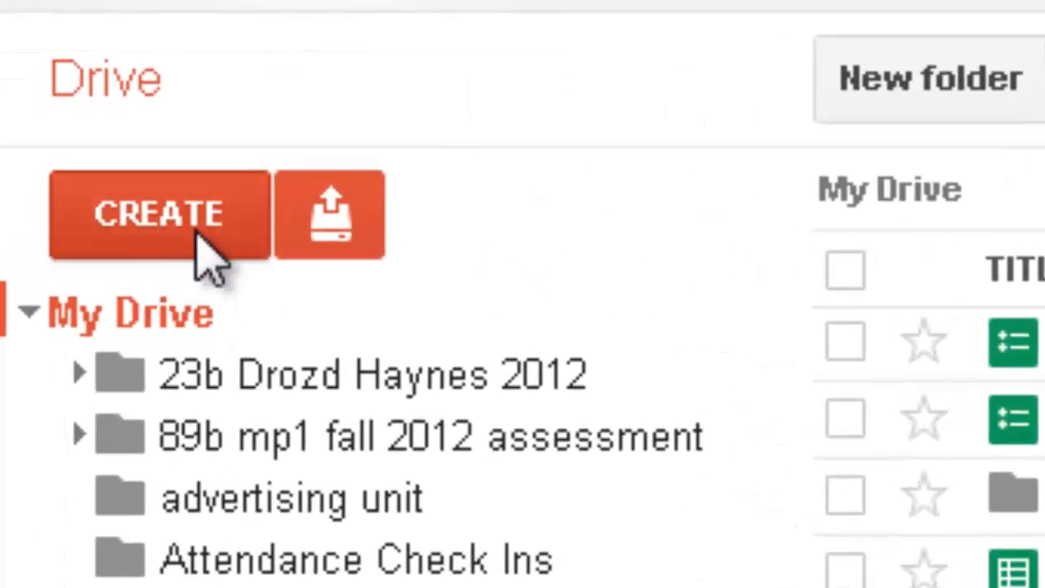
Create a new form in Drive and title it with the teacher's surname followed by "period 2 ELA spring 2013"
click(198, 229)
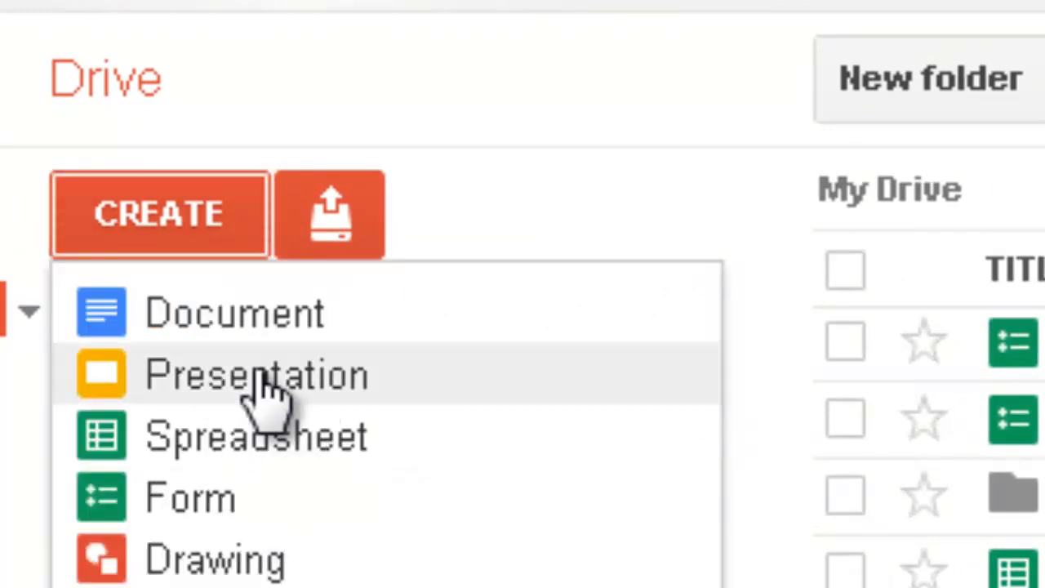
click(318, 515)
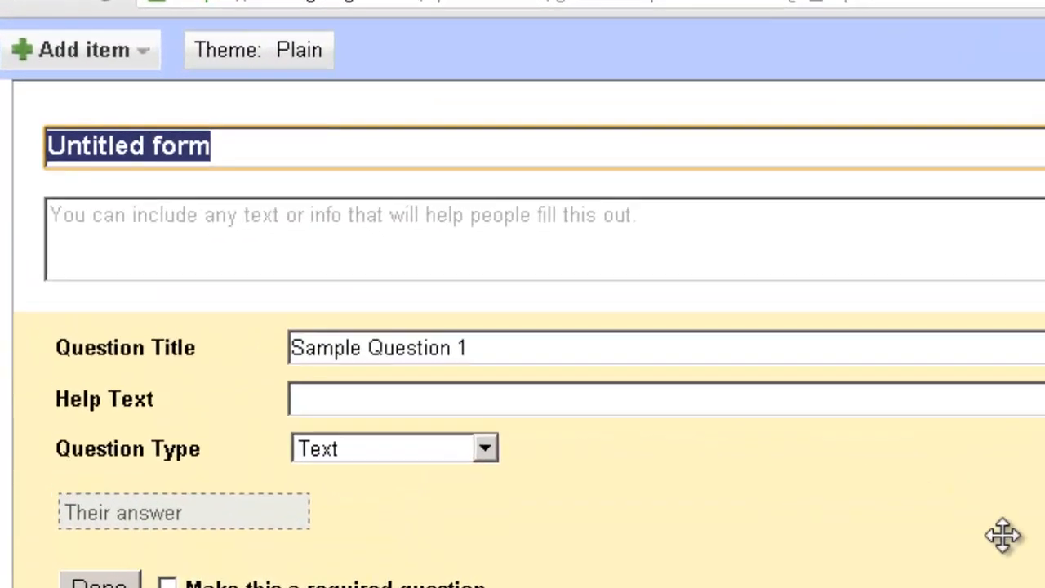
text(D)
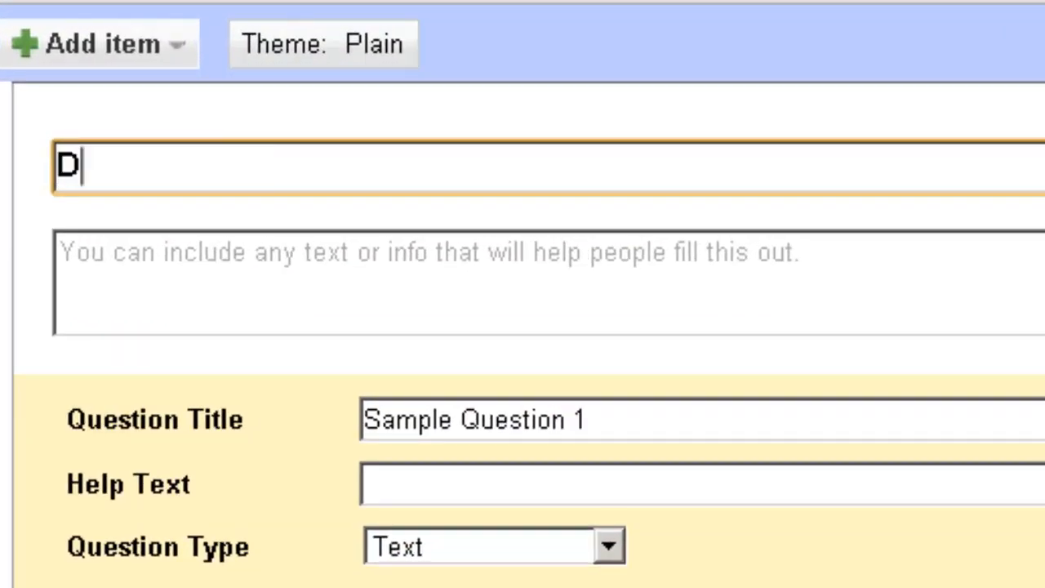
text(rozd period)
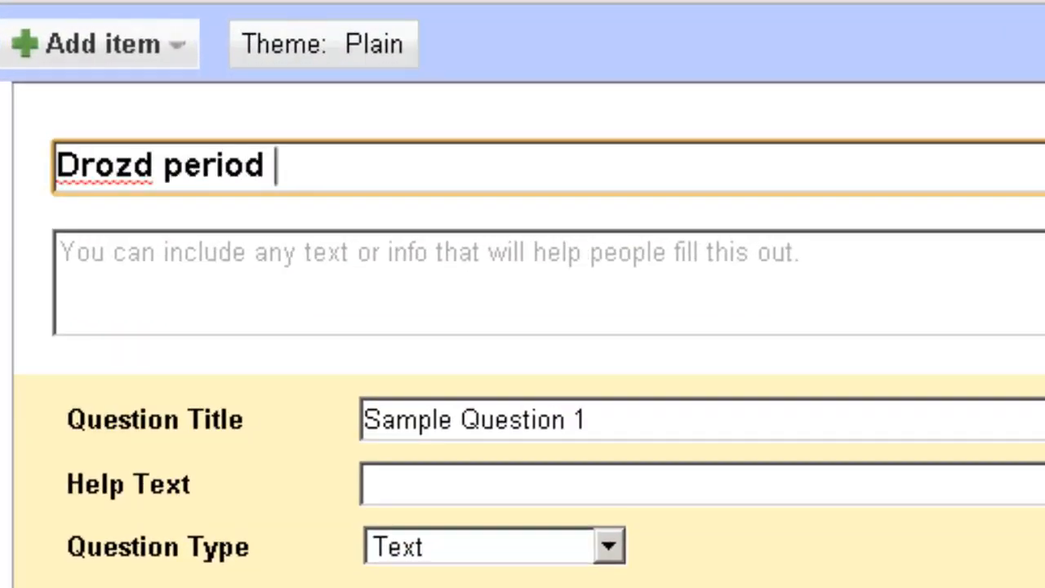
text( 2 ELA )
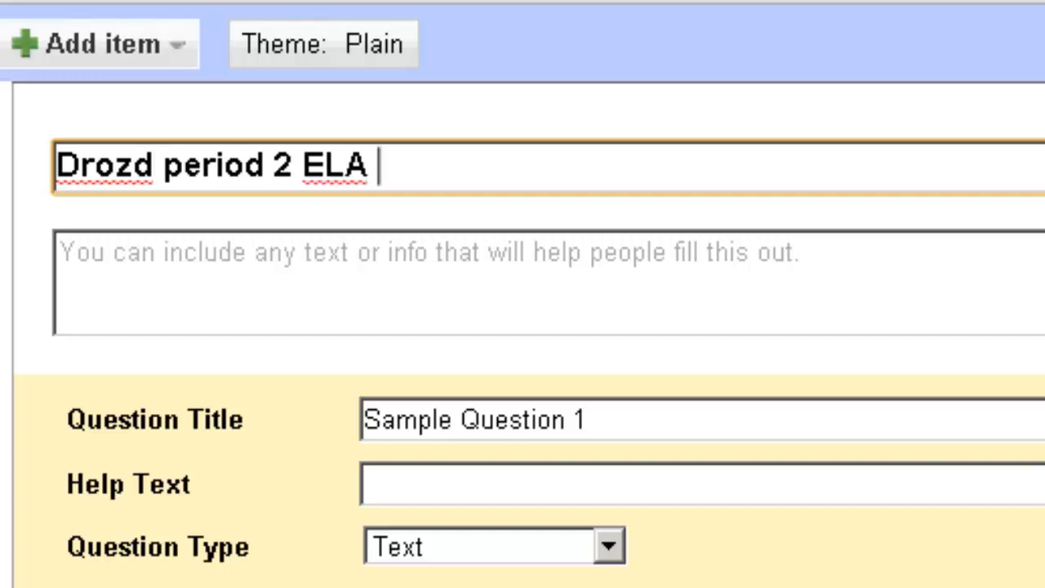
text(spring )
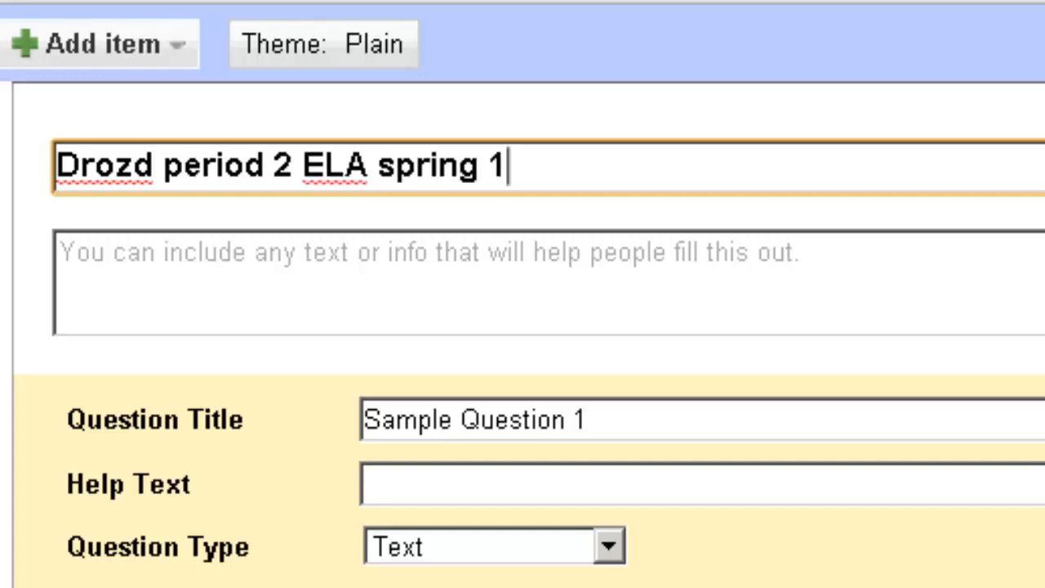
text(2013)
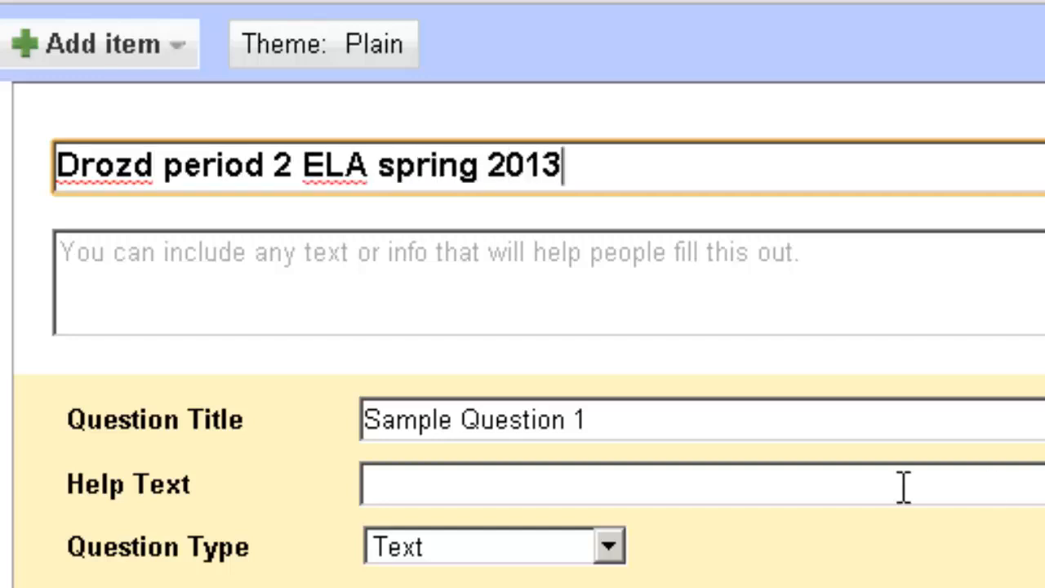
Retitle the first sample question "WHat is your name?" and set its question type to Multiple choice
click(683, 433)
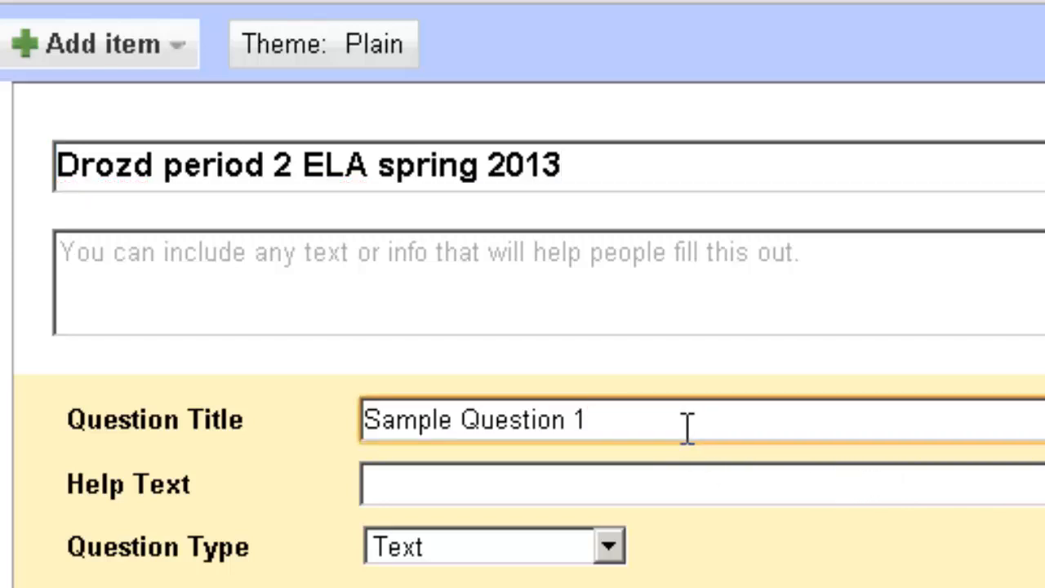
drag(678, 416, 65, 392)
text(W)
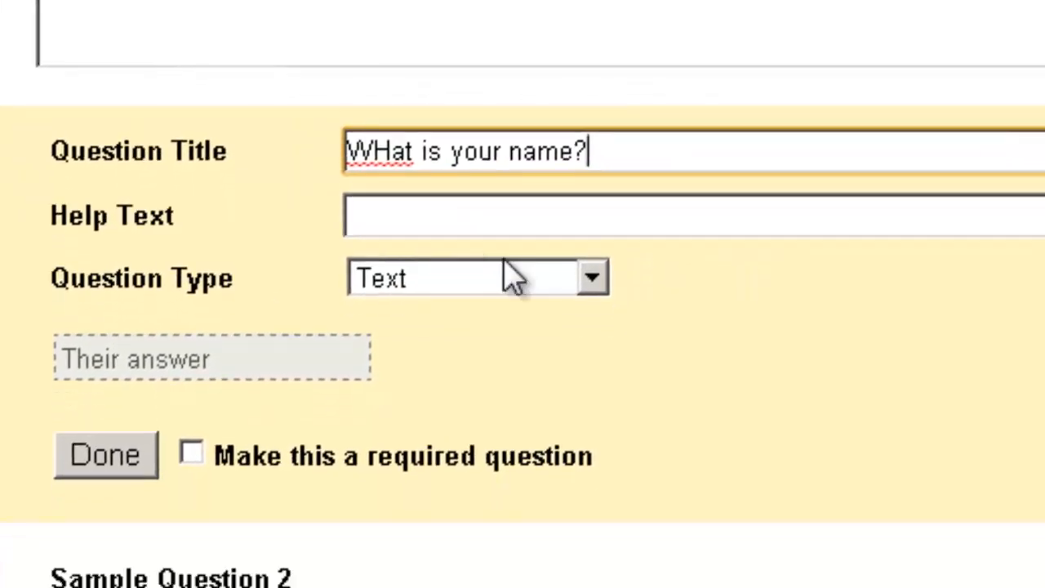
click(555, 548)
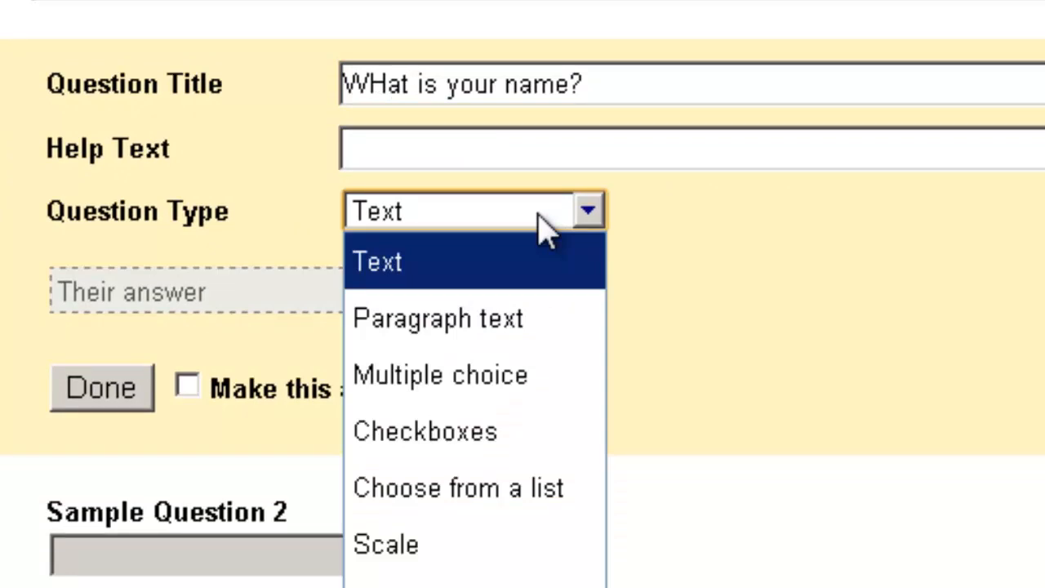
click(556, 377)
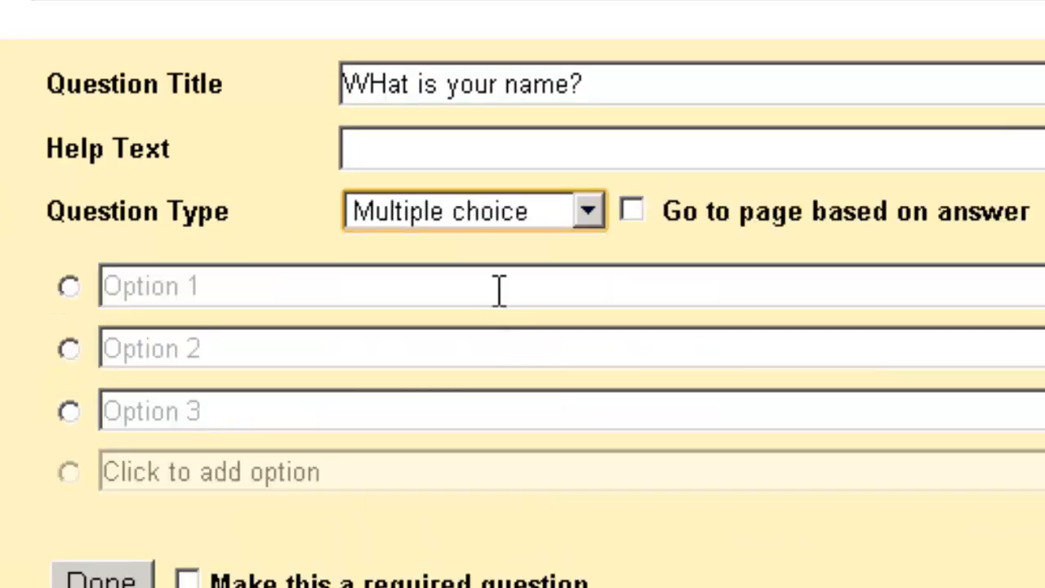
Fill in the name question's answer options with five sample student first names and finish editing the question
click(525, 300)
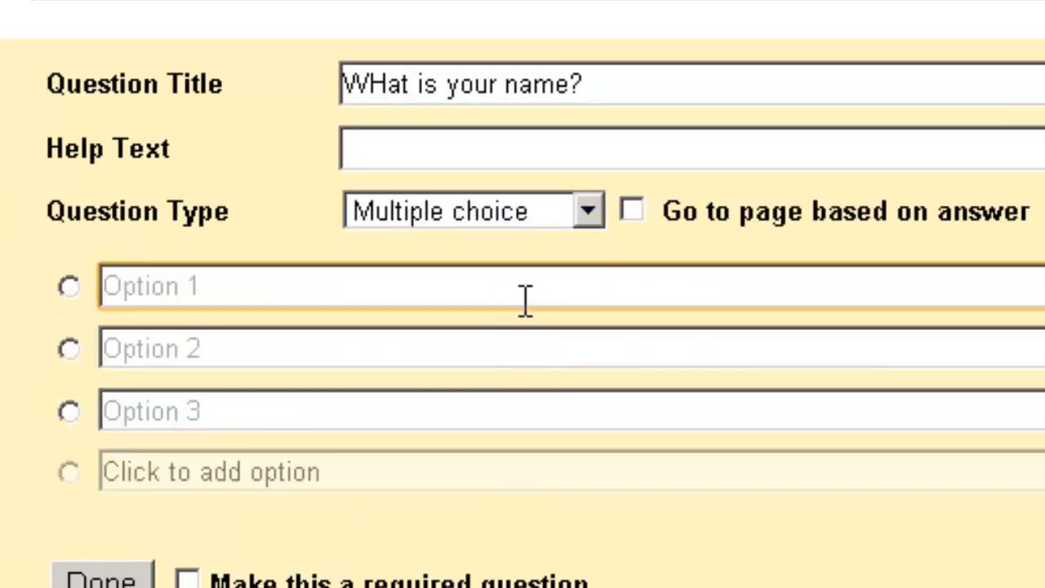
text(jane)
key(Tab)
text(bob)
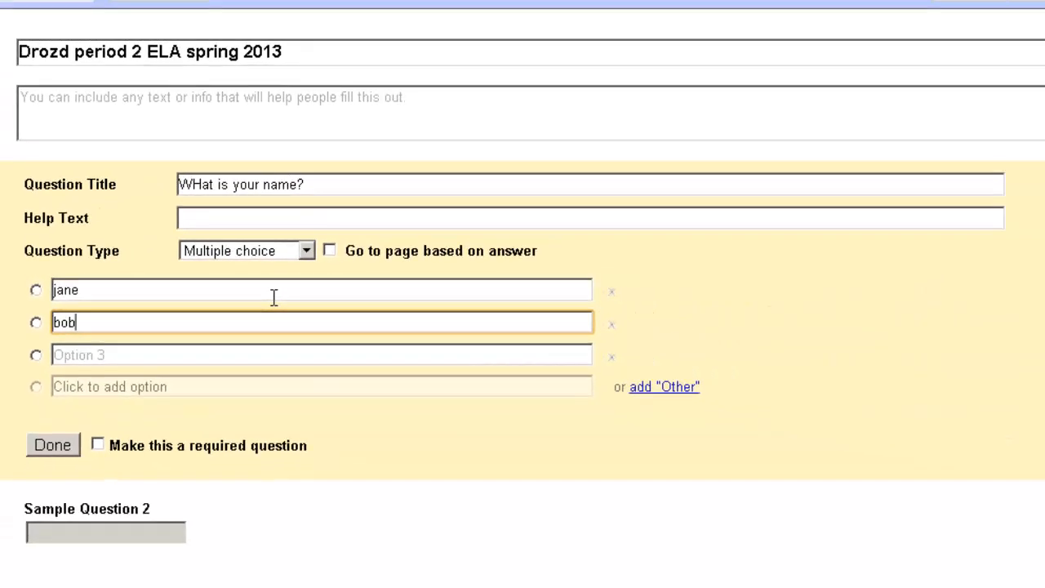
key(Tab)
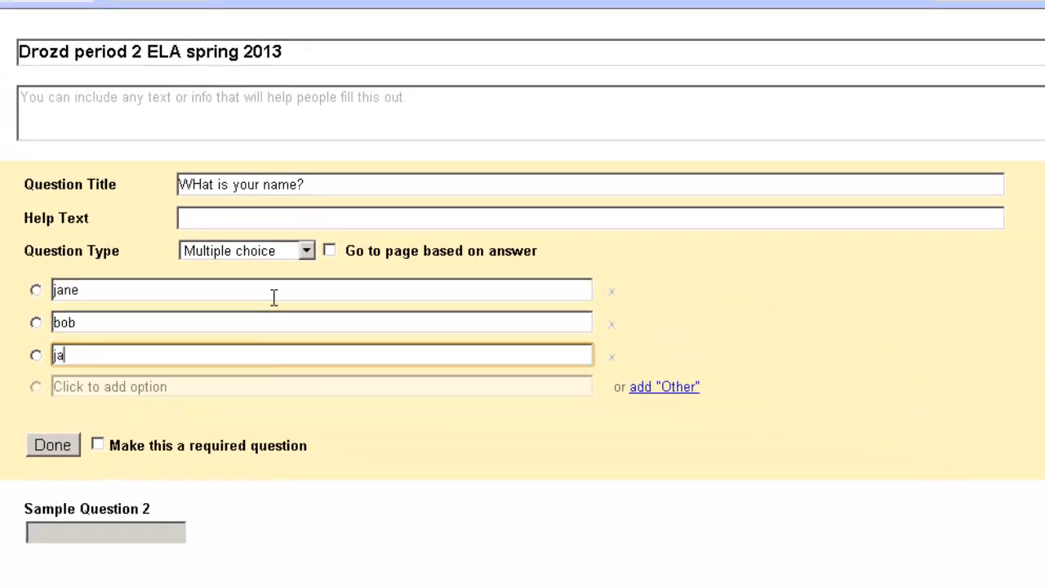
text(sofia)
key(Tab)
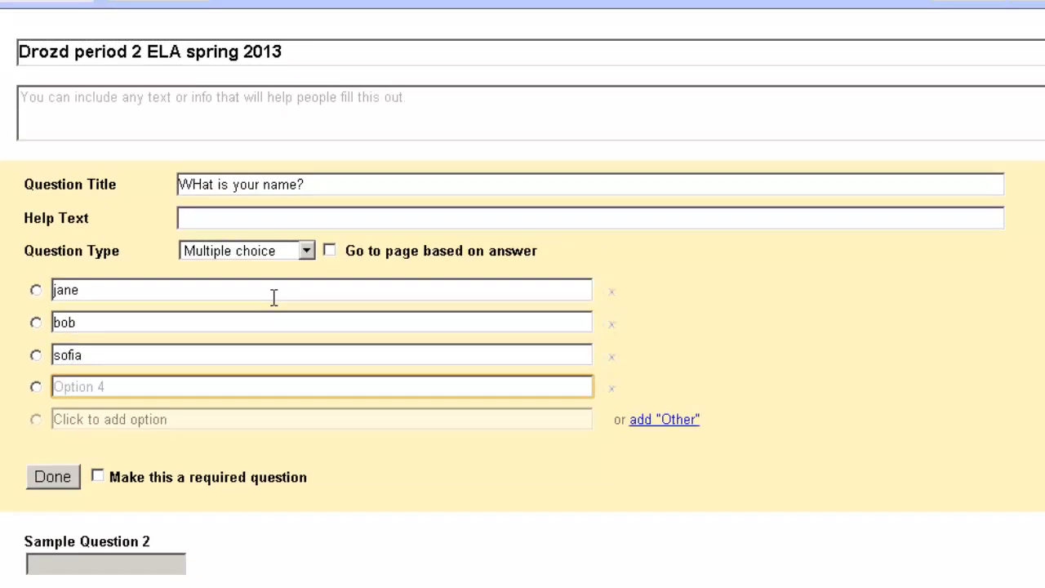
text(richard)
key(Tab)
text(caleb)
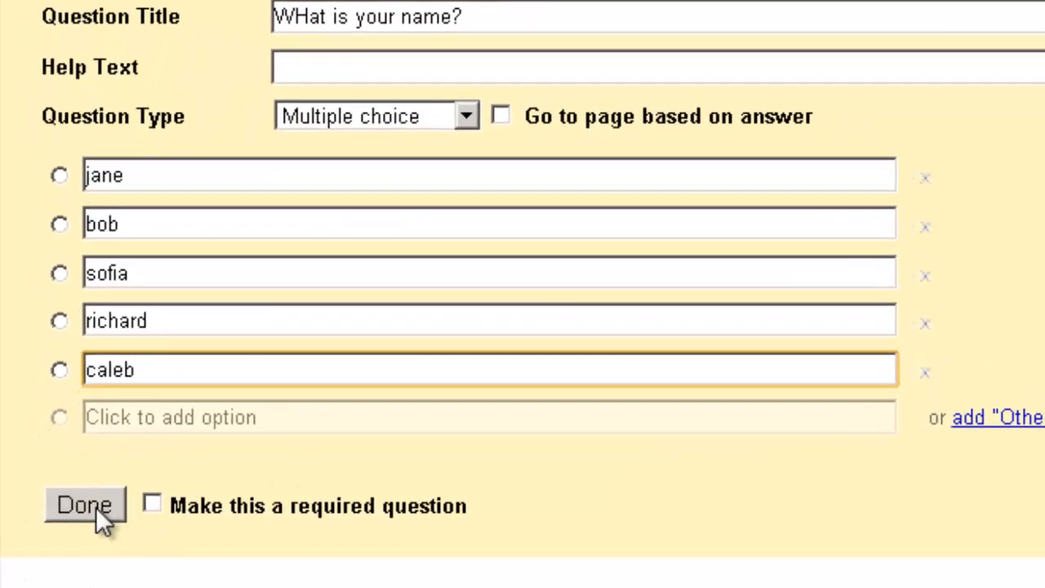
click(95, 507)
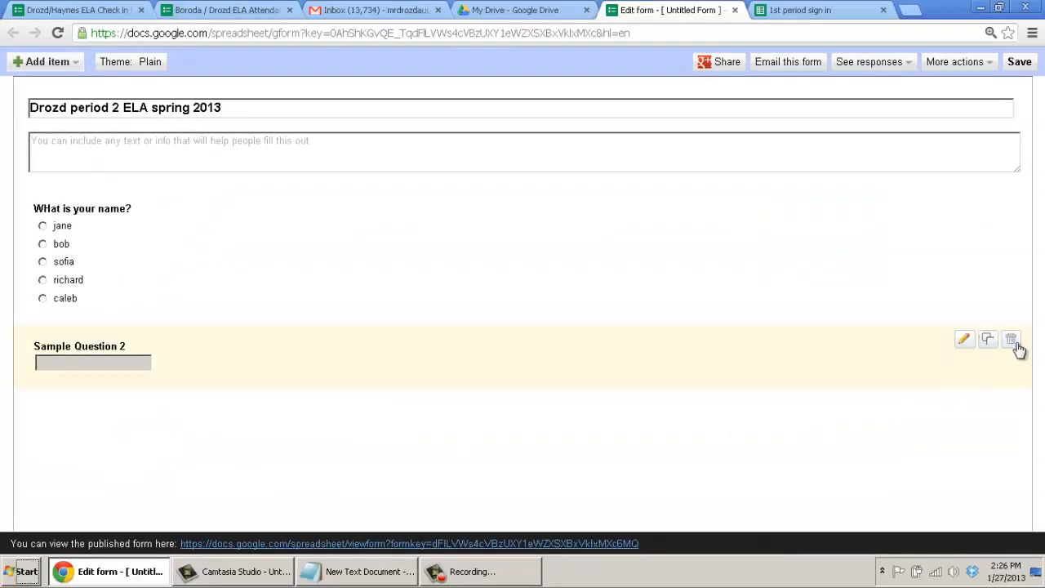
Delete Sample Question 2 from the form and confirm discarding it
click(1012, 340)
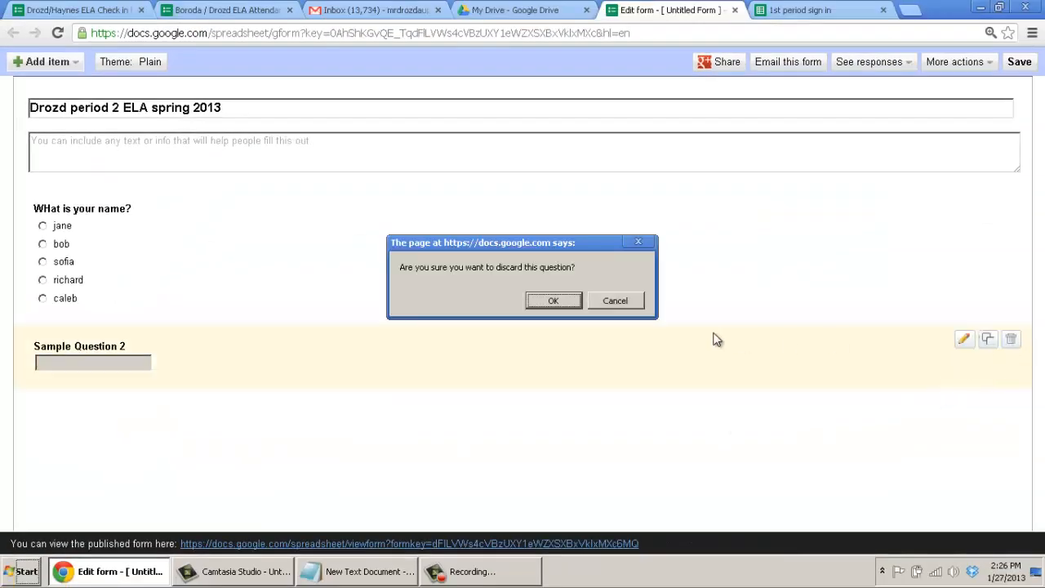
click(542, 300)
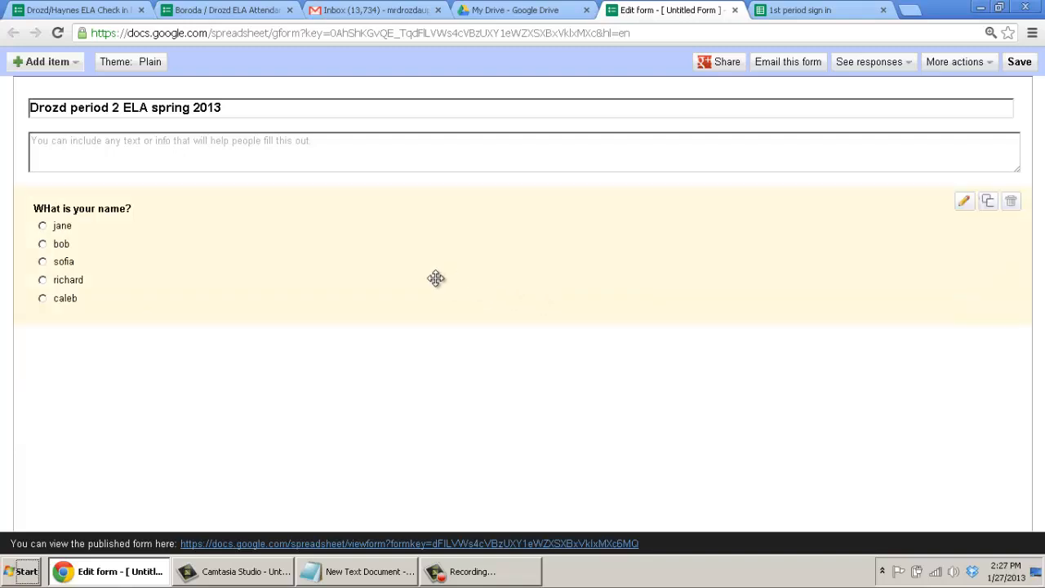
View the live form of the "1st period sign in" spreadsheet as an example, close it and return to the new form's editor
click(796, 8)
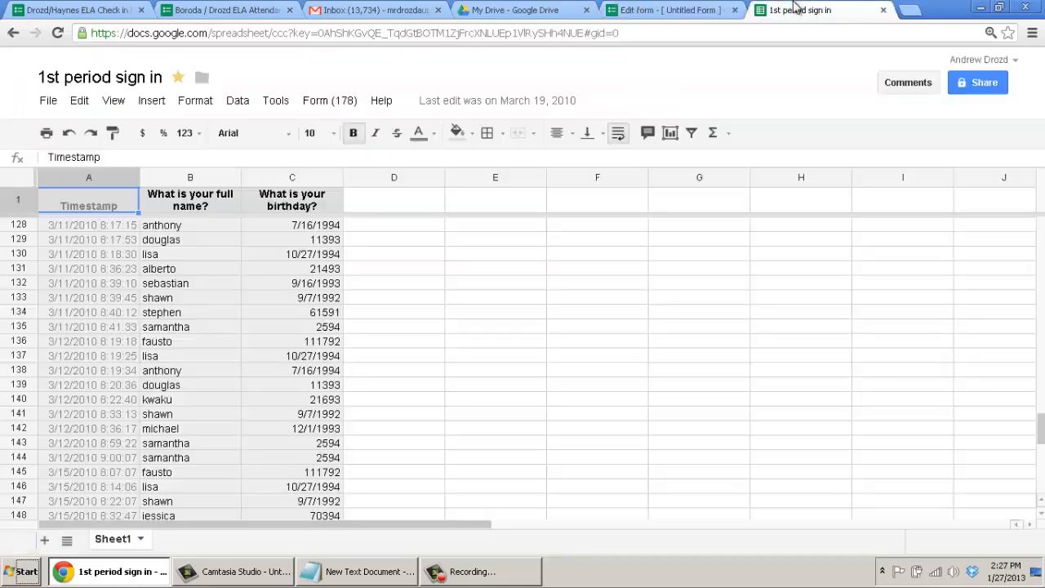
click(331, 103)
click(360, 185)
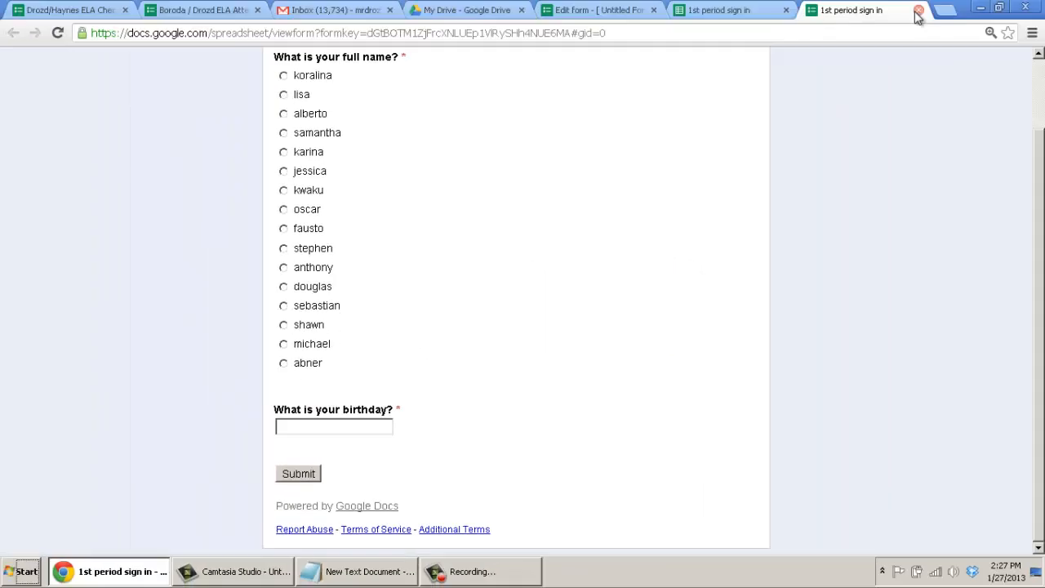
click(917, 12)
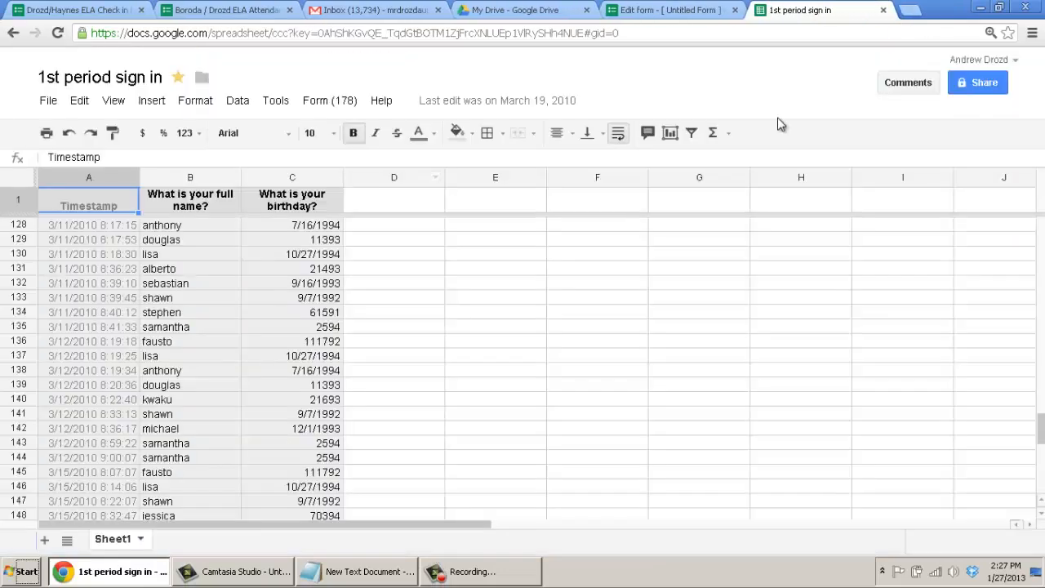
click(678, 11)
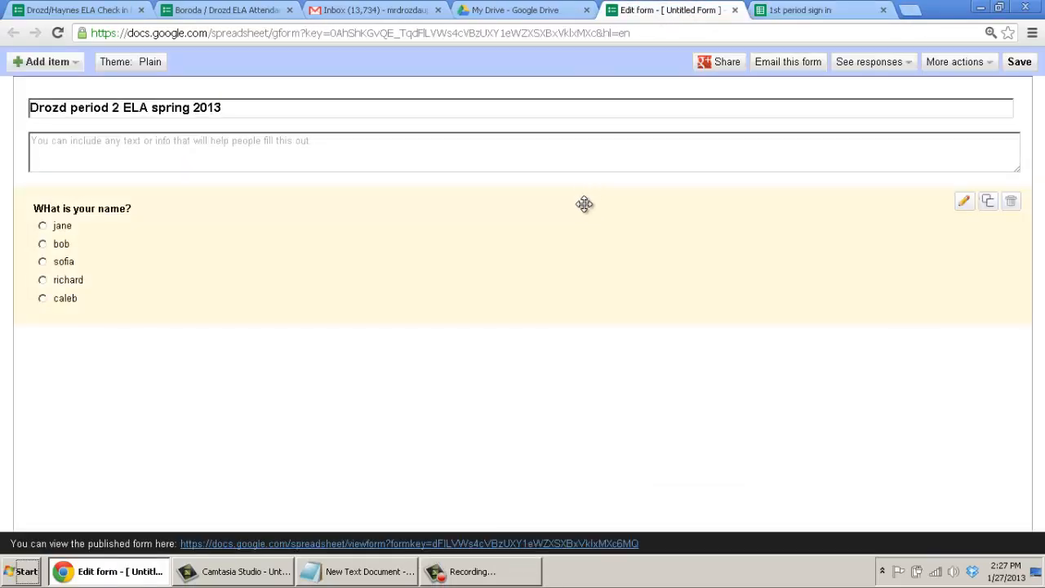
Replace the form's confirmation message with "Thank you for coming to class!" and save it
click(957, 65)
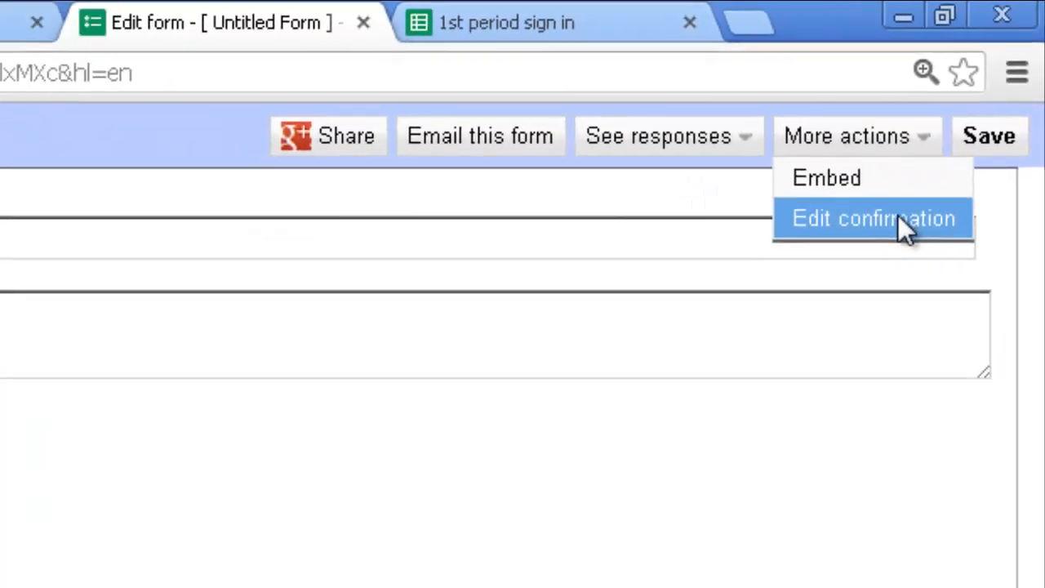
click(858, 294)
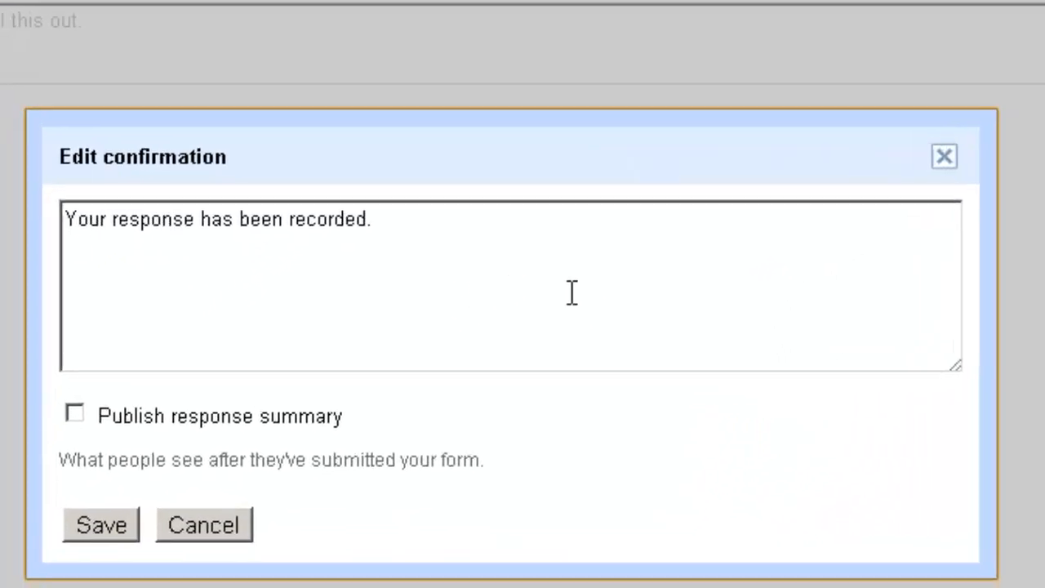
drag(294, 392, 0, 313)
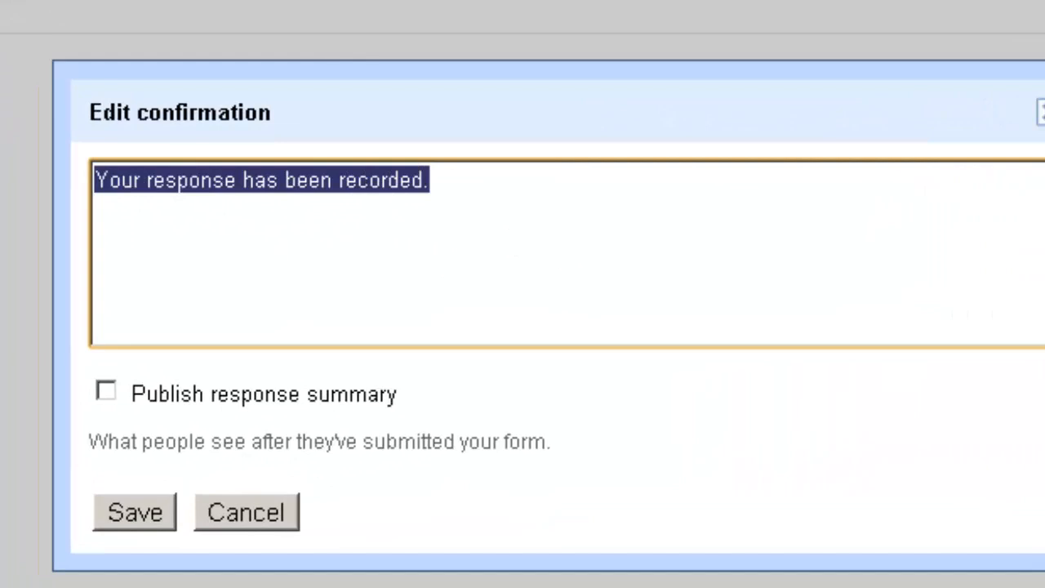
text(Thank you for coming to class!)
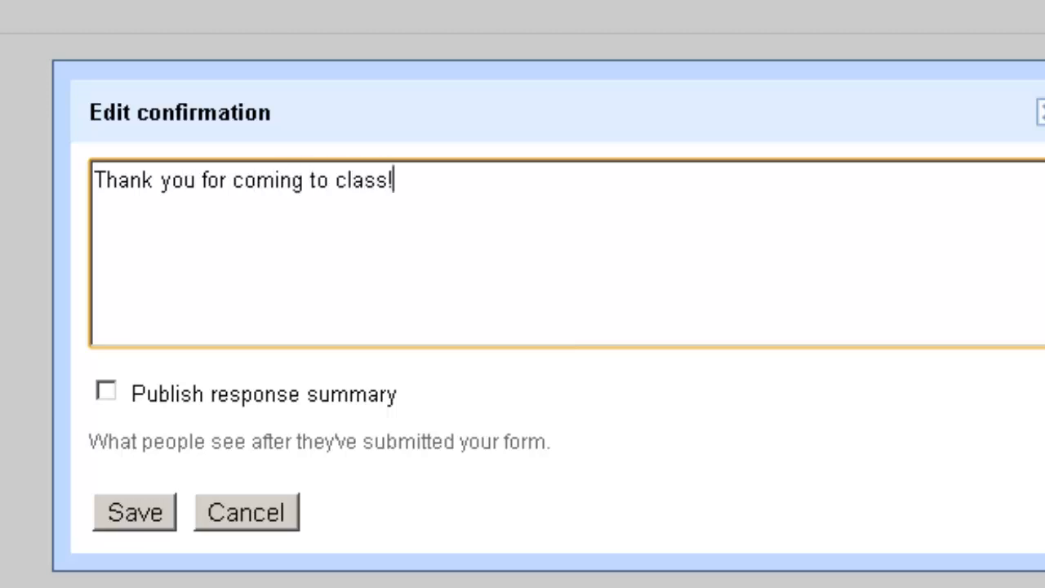
key(Tab)
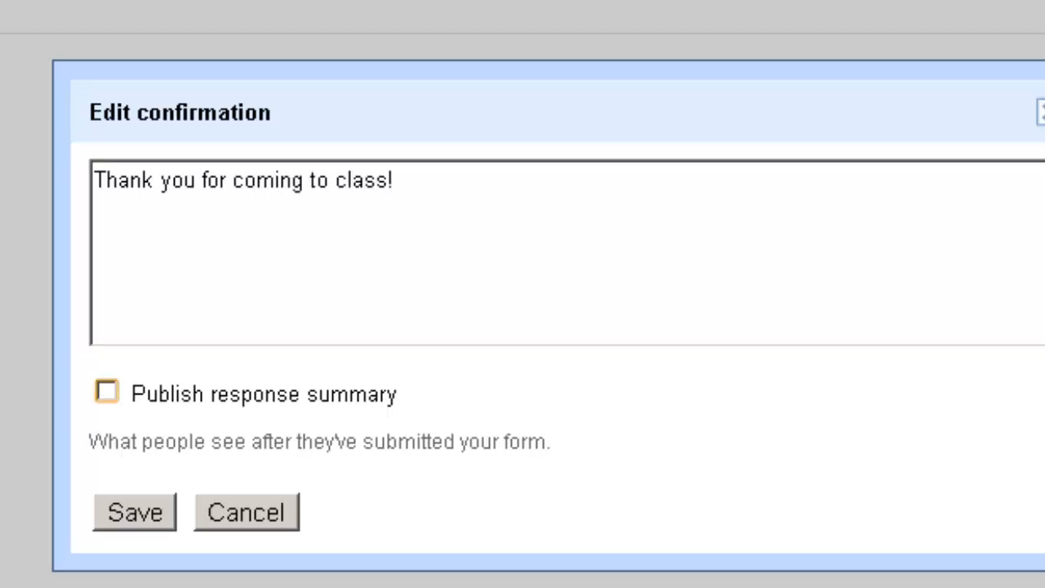
click(220, 270)
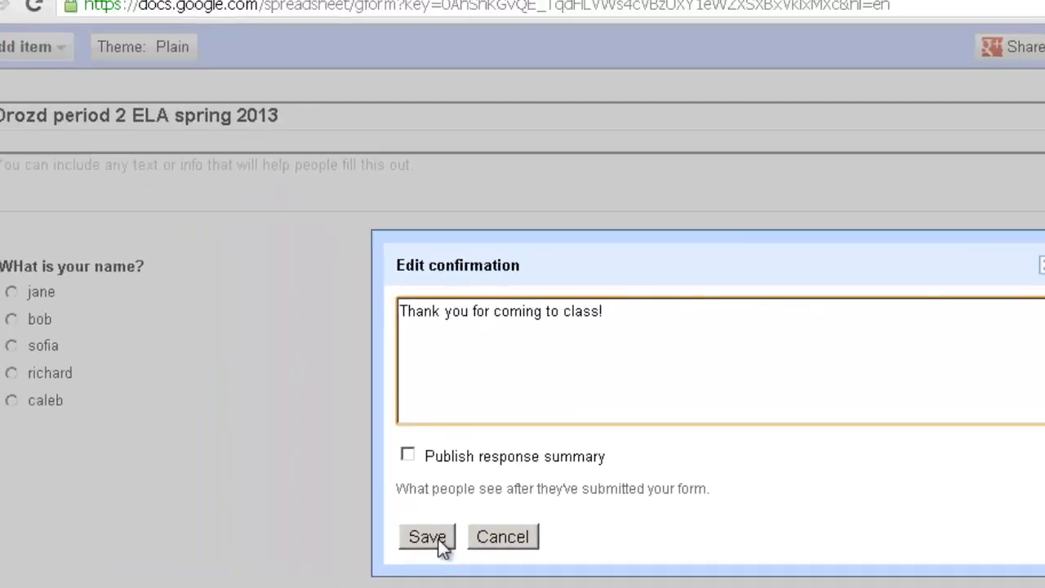
click(135, 512)
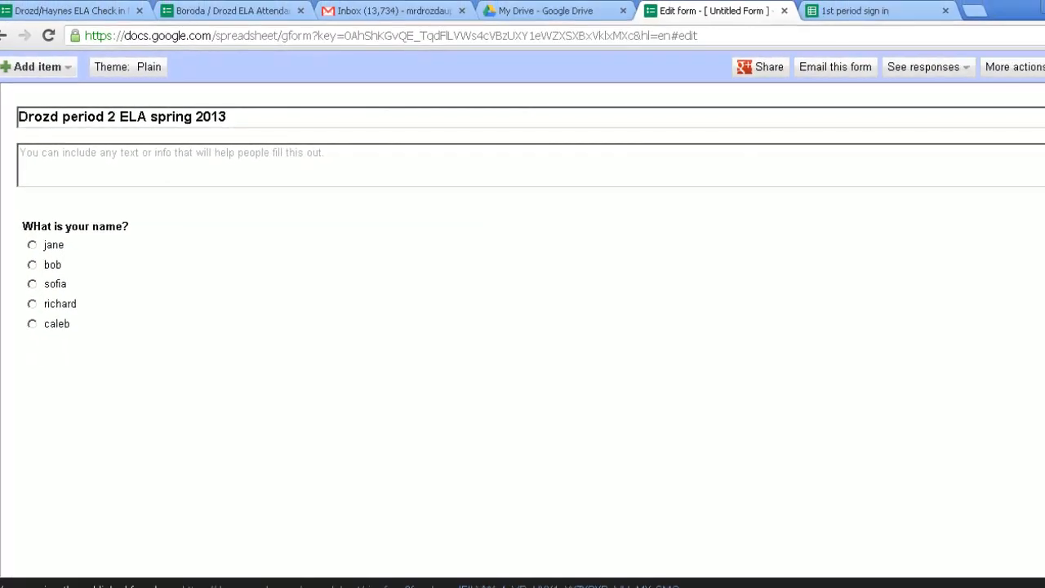
Open the period 2 ELA form's response spreadsheet from Drive and go to its live form
click(539, 11)
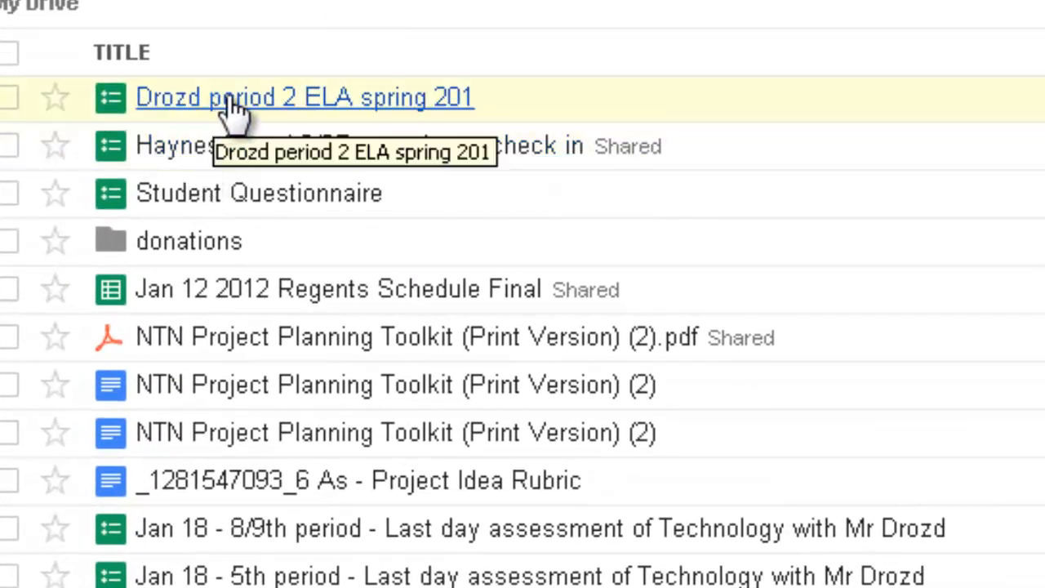
click(229, 102)
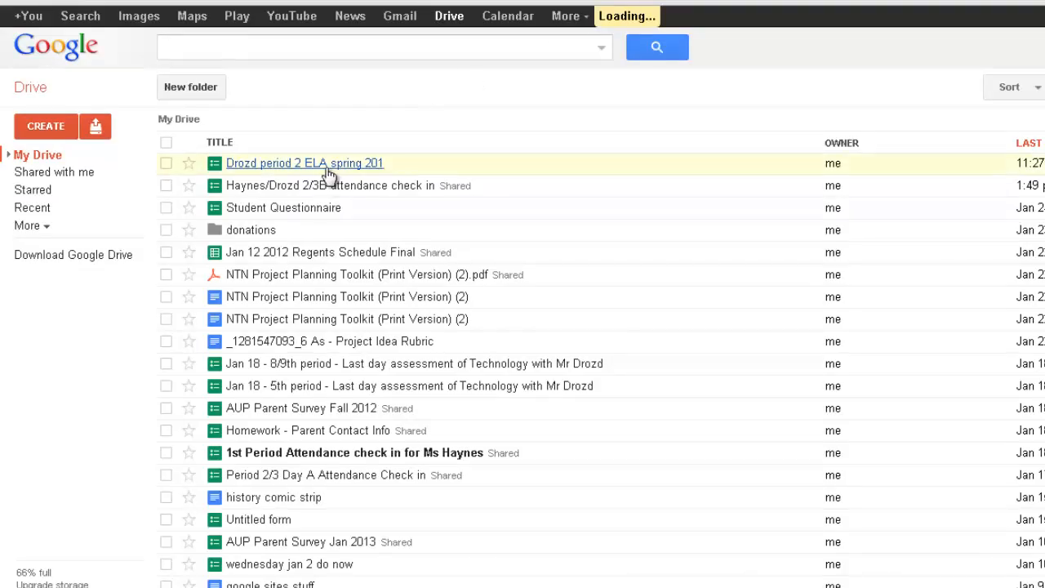
click(327, 176)
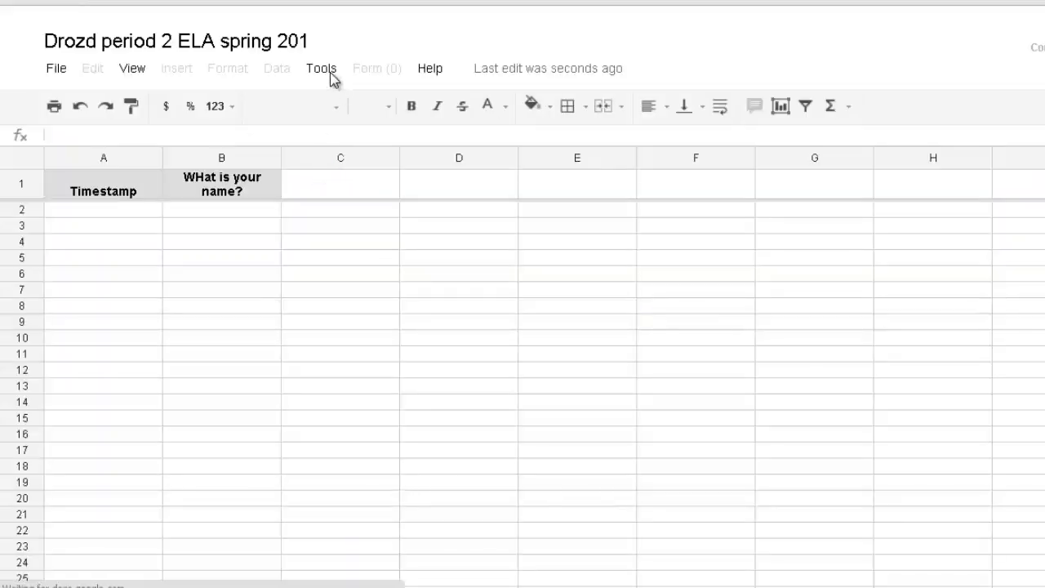
click(333, 72)
mouse_move(358, 68)
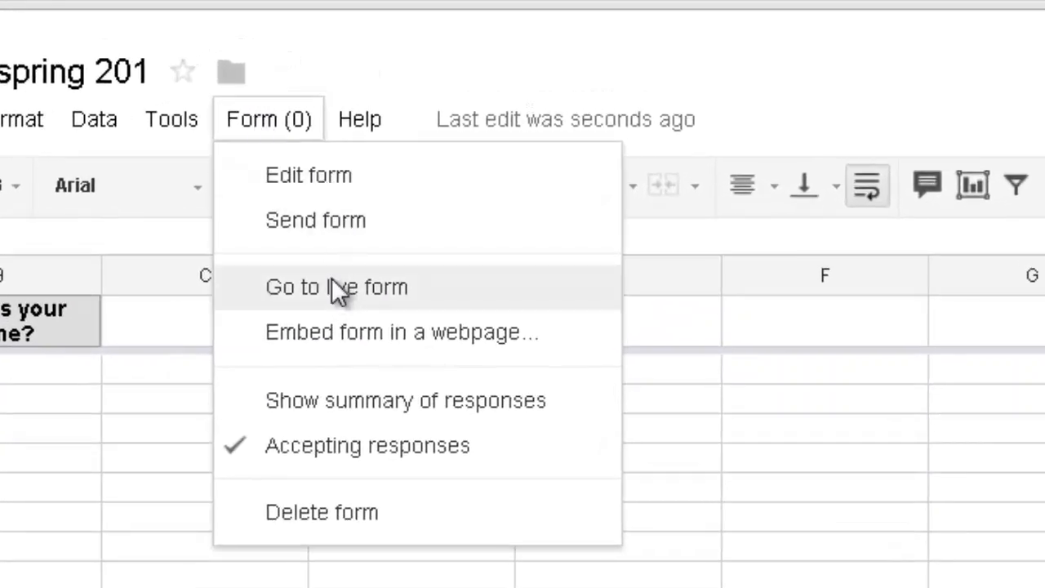
click(331, 278)
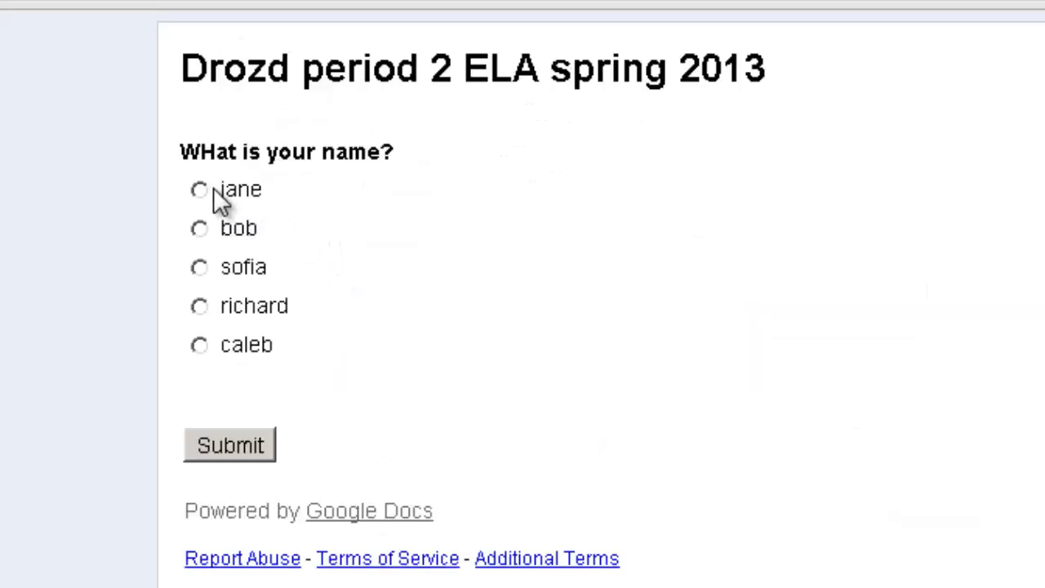
Submit one check-in response on the live form for each of the five students, in list order, and return to the response spreadsheet
click(227, 437)
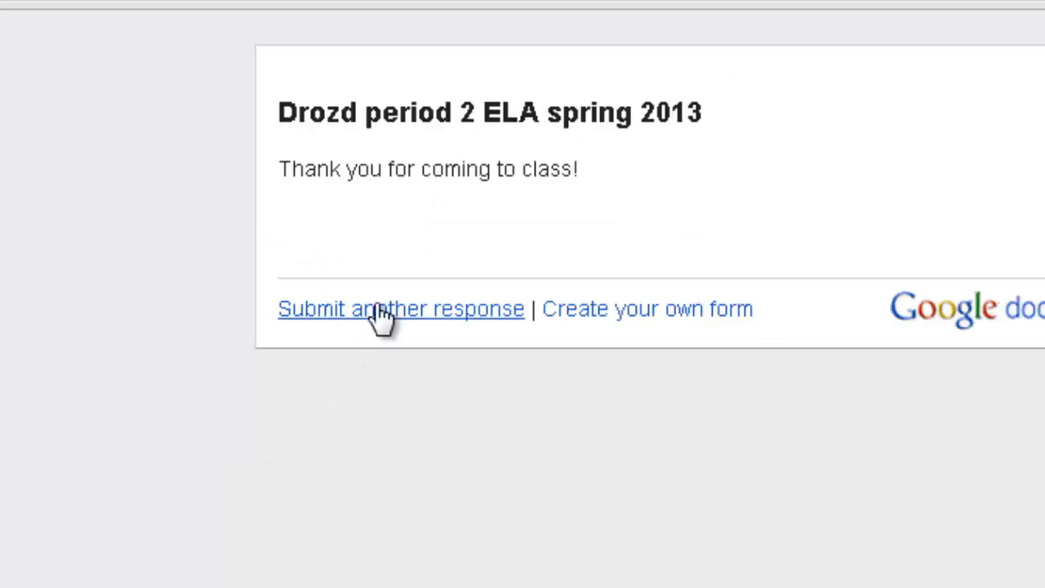
click(379, 310)
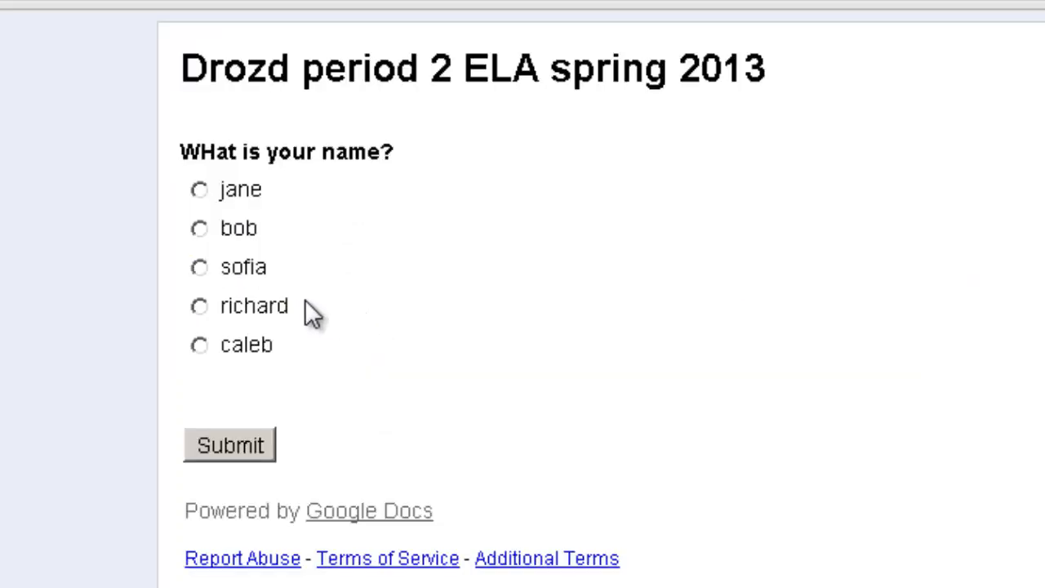
click(200, 229)
click(245, 454)
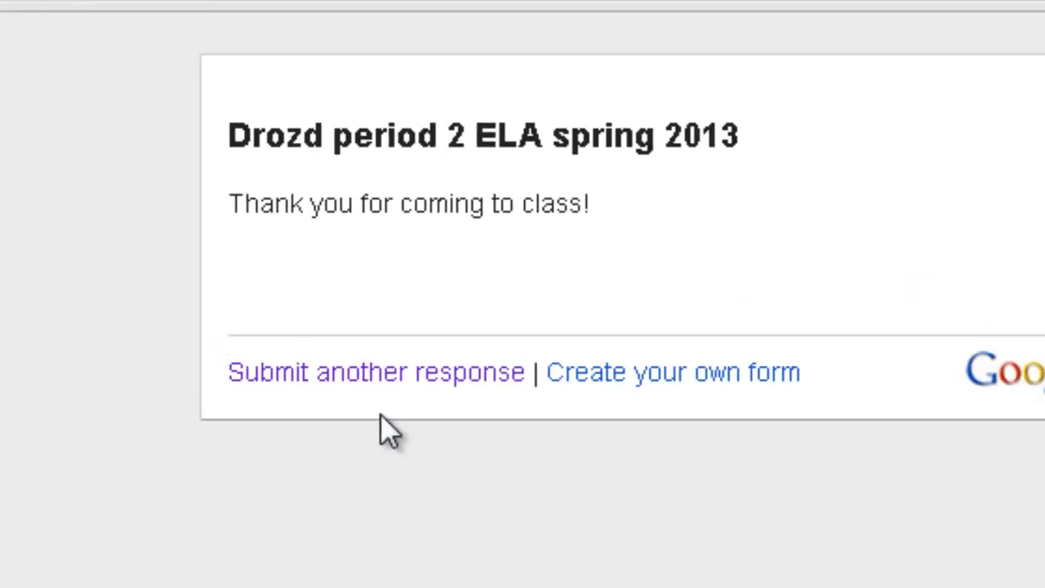
click(357, 389)
click(162, 326)
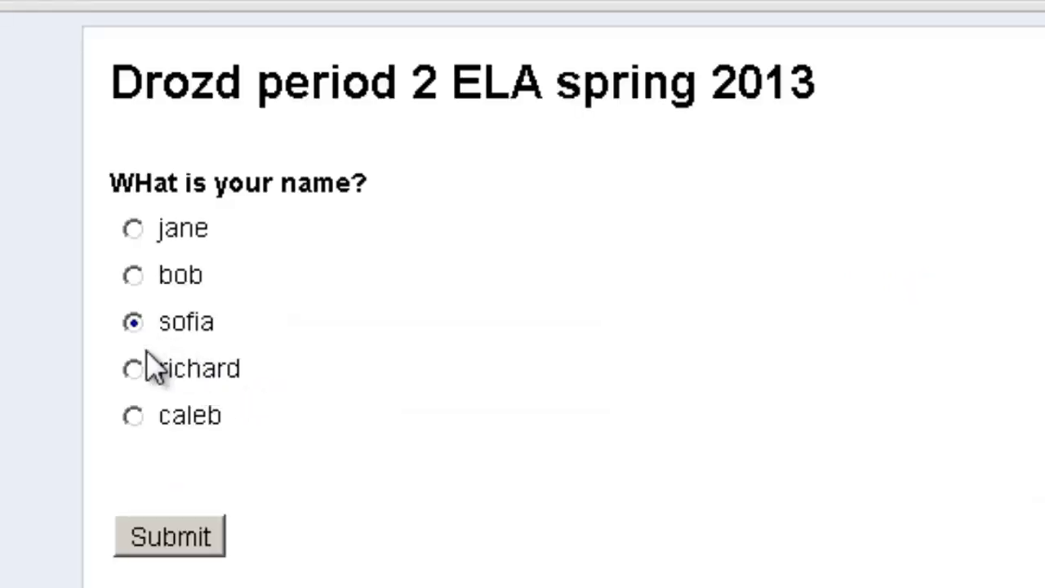
click(174, 539)
click(330, 376)
click(134, 370)
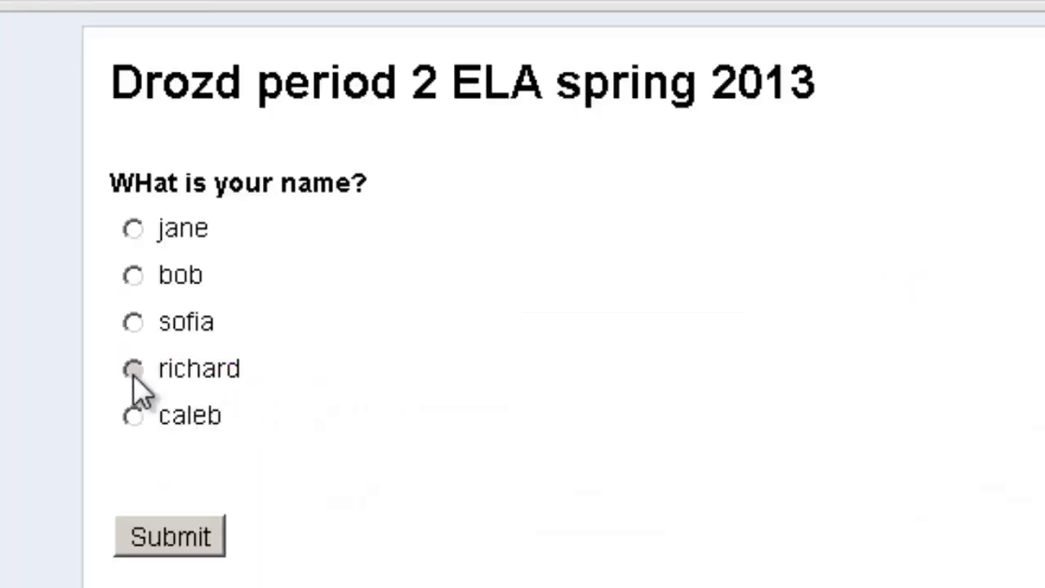
click(187, 532)
click(320, 373)
click(134, 416)
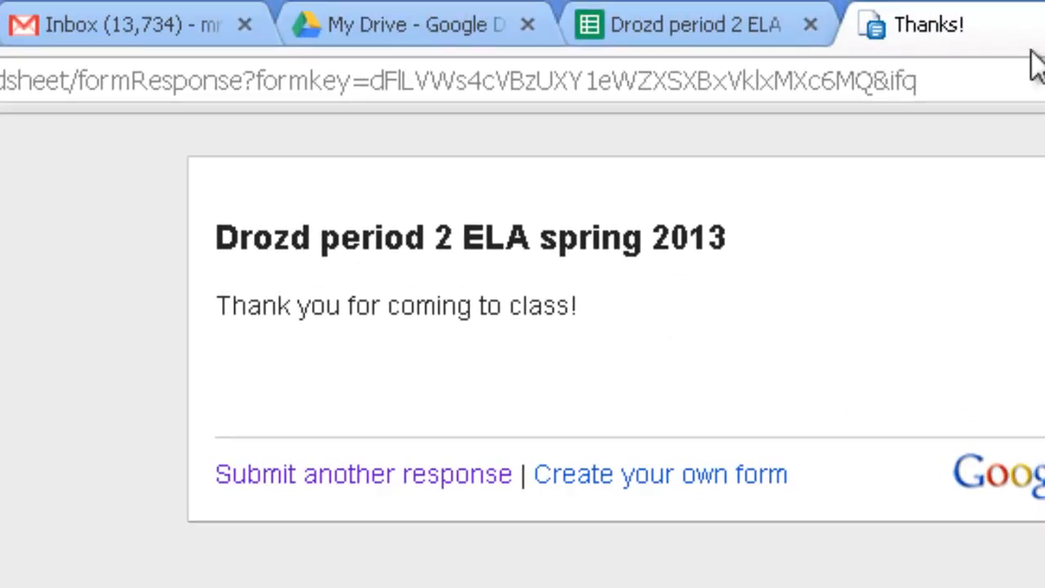
click(398, 475)
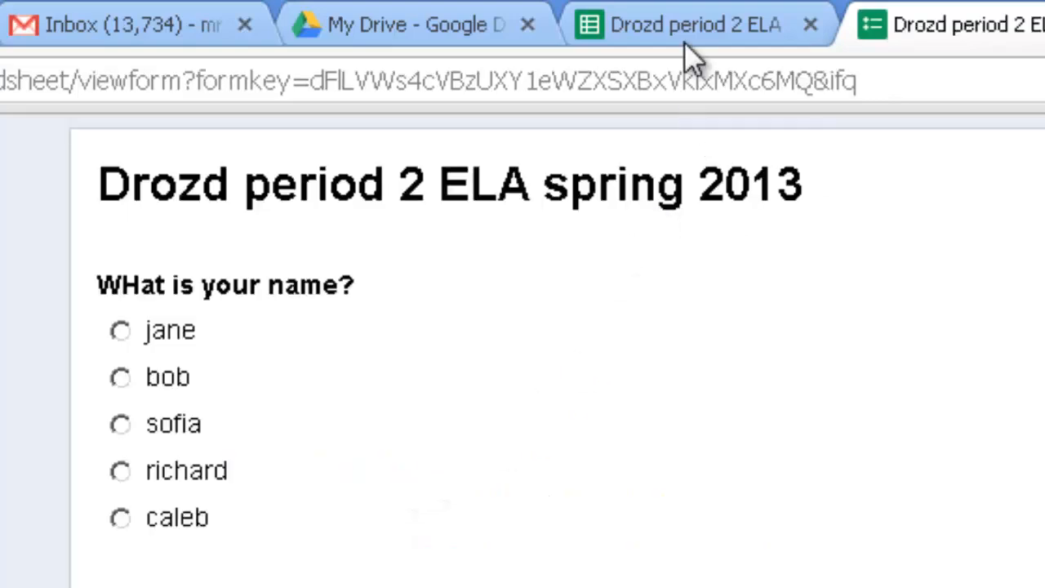
click(690, 32)
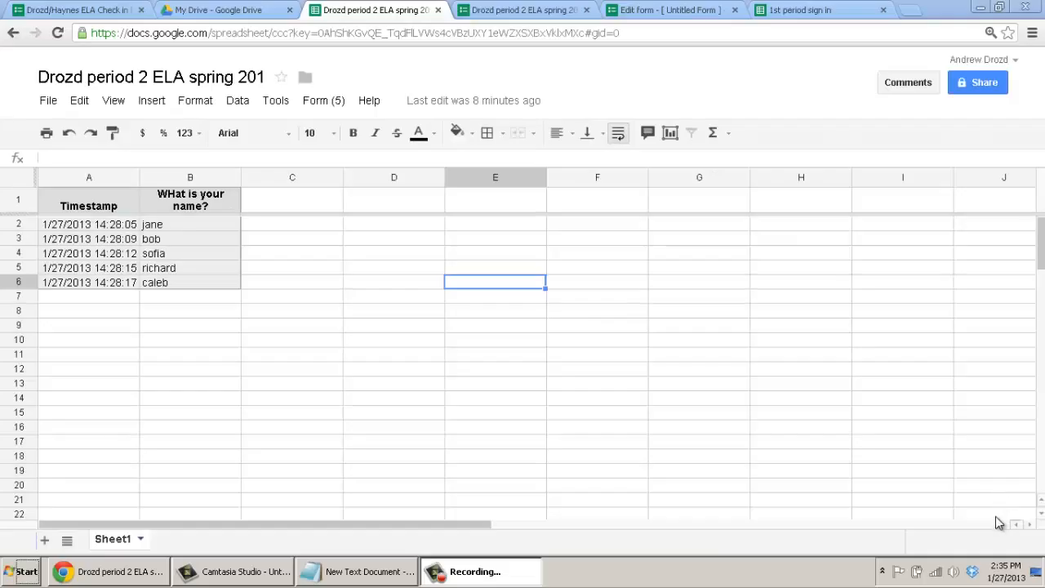
Open the period 2 ELA form for editing and remove the second student from the name question's choices
click(323, 101)
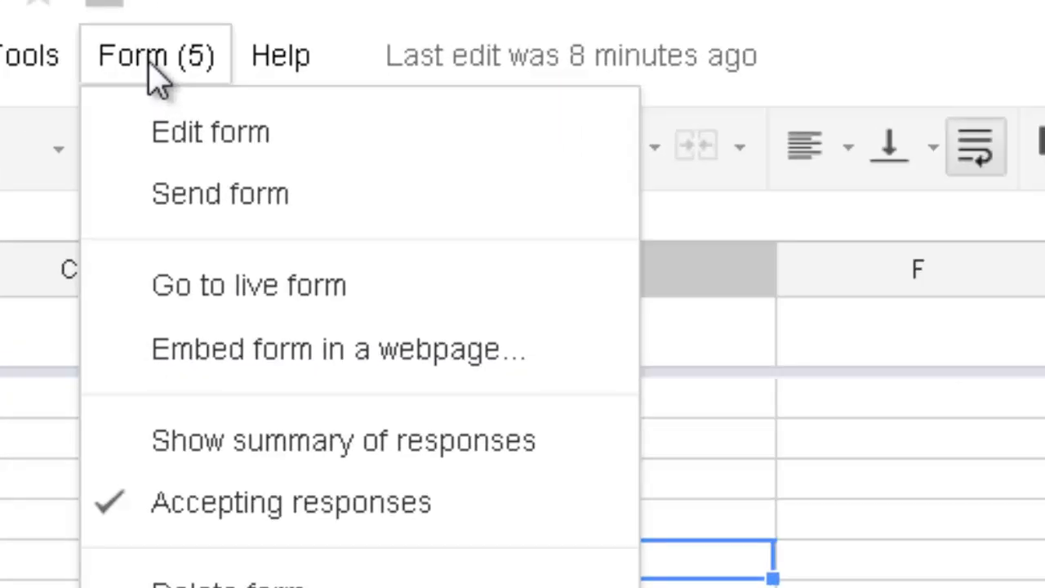
click(214, 161)
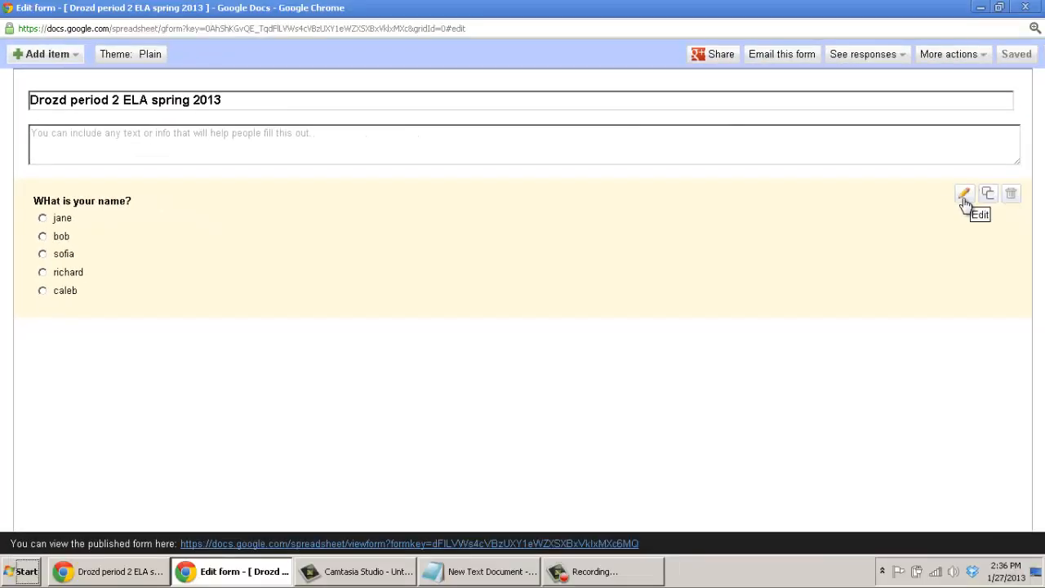
click(965, 196)
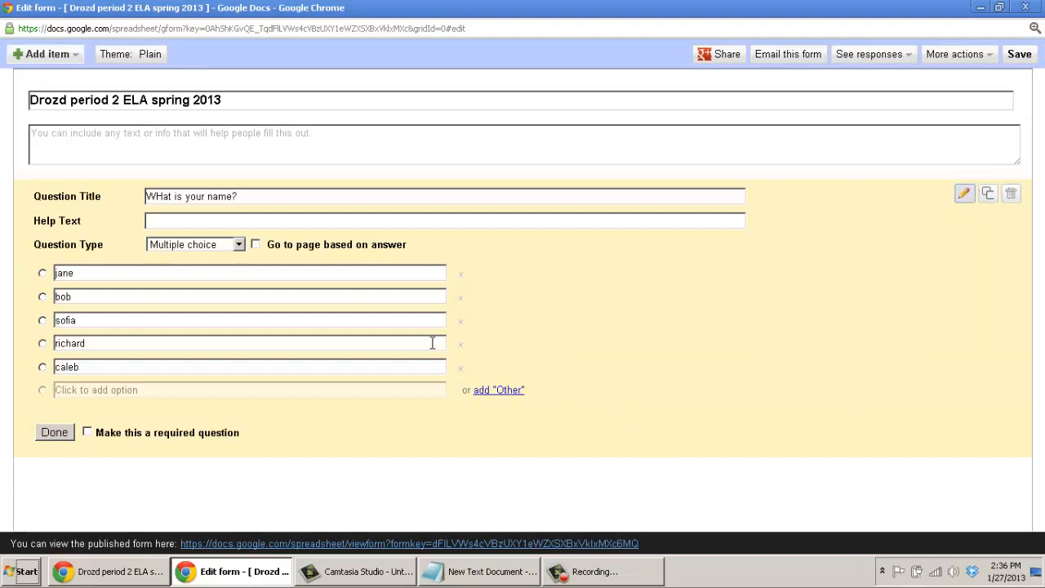
click(460, 298)
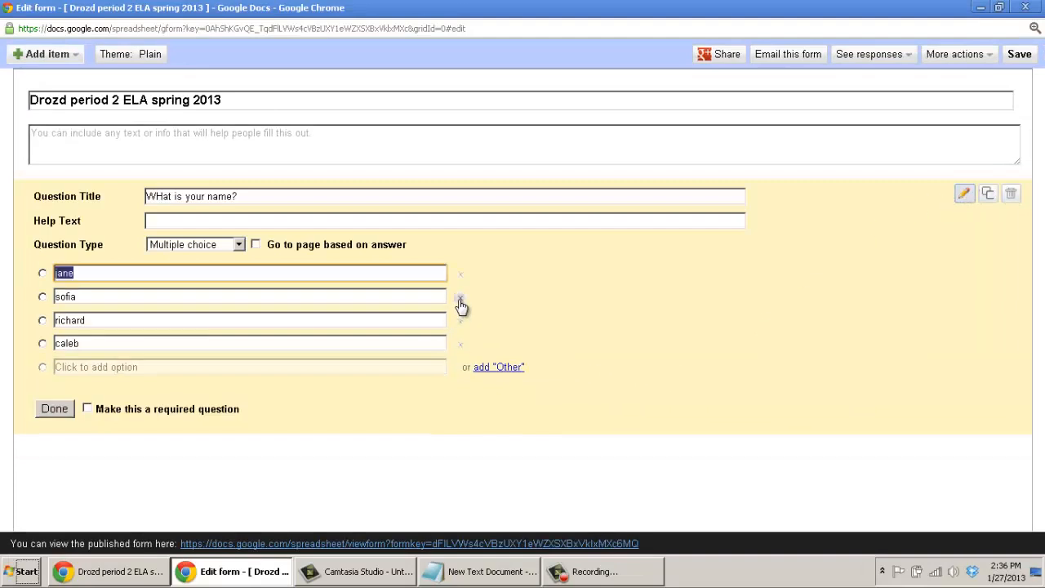
Add two new students to the end of the name question's choices, save the form and close its editor
click(229, 369)
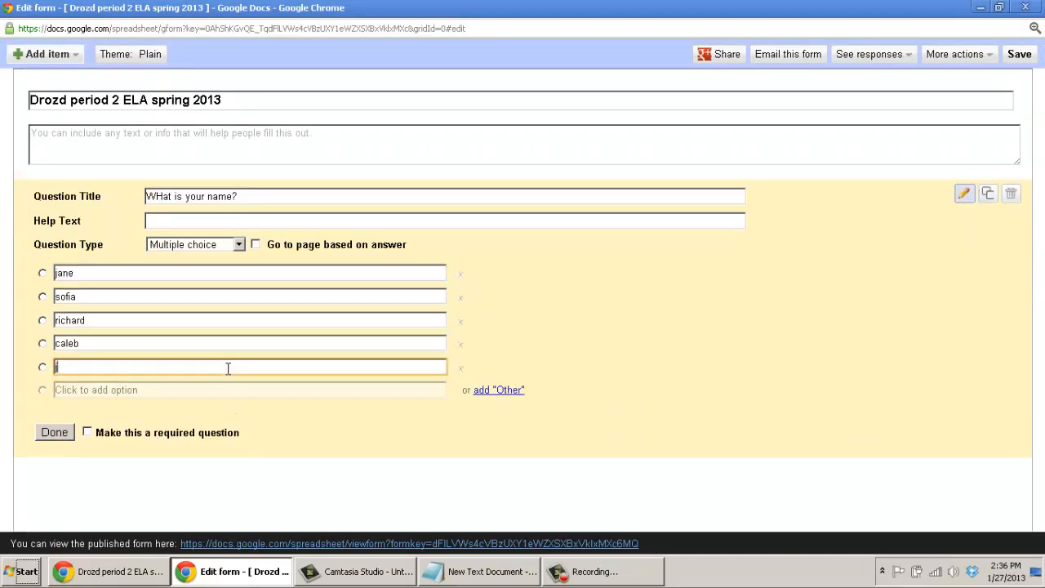
key(Return)
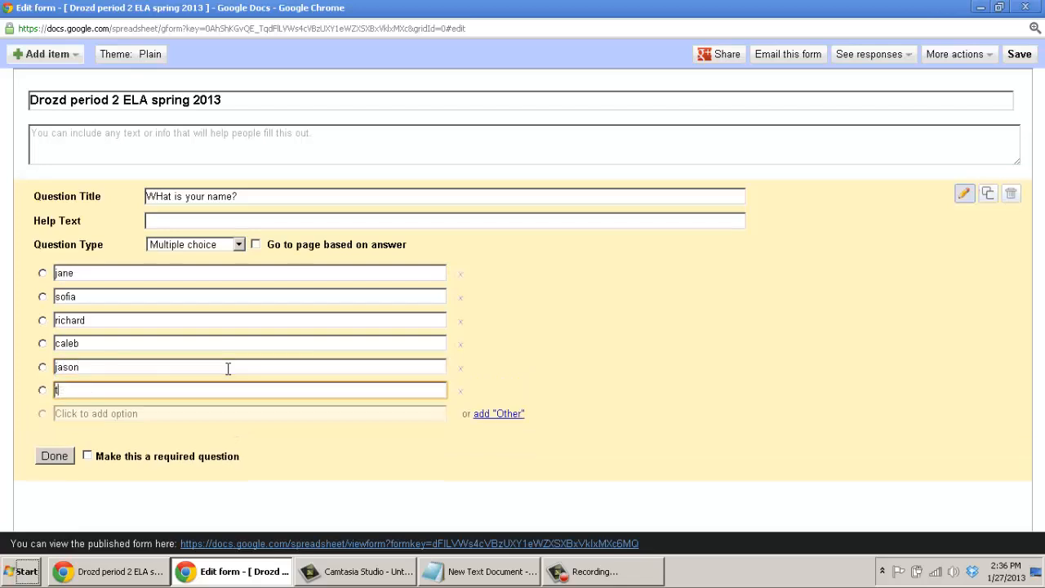
click(54, 456)
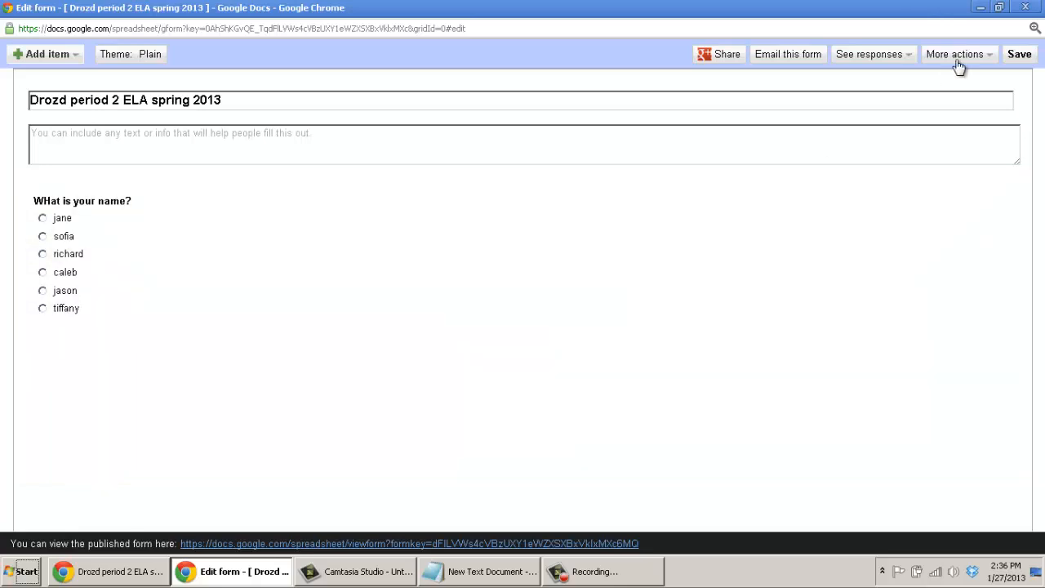
click(1018, 57)
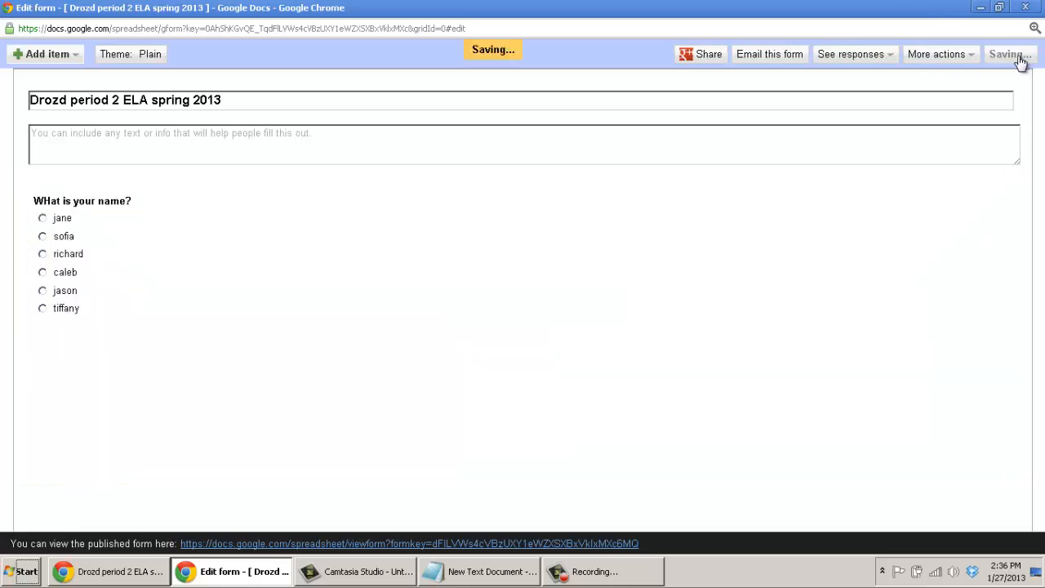
click(1027, 8)
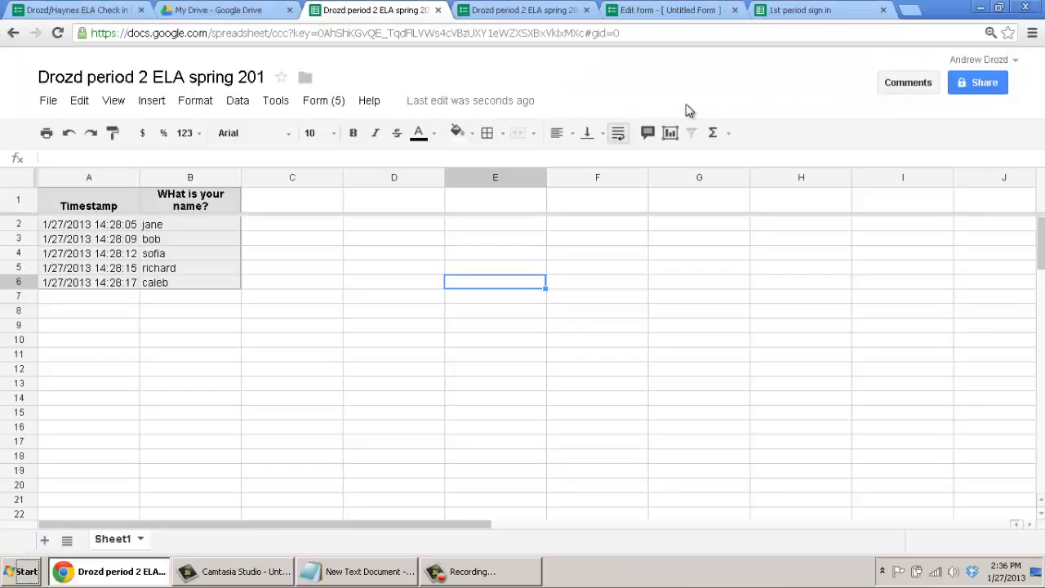
Go to the live form and submit one check-in for each newly added student, the last-listed one first
click(327, 102)
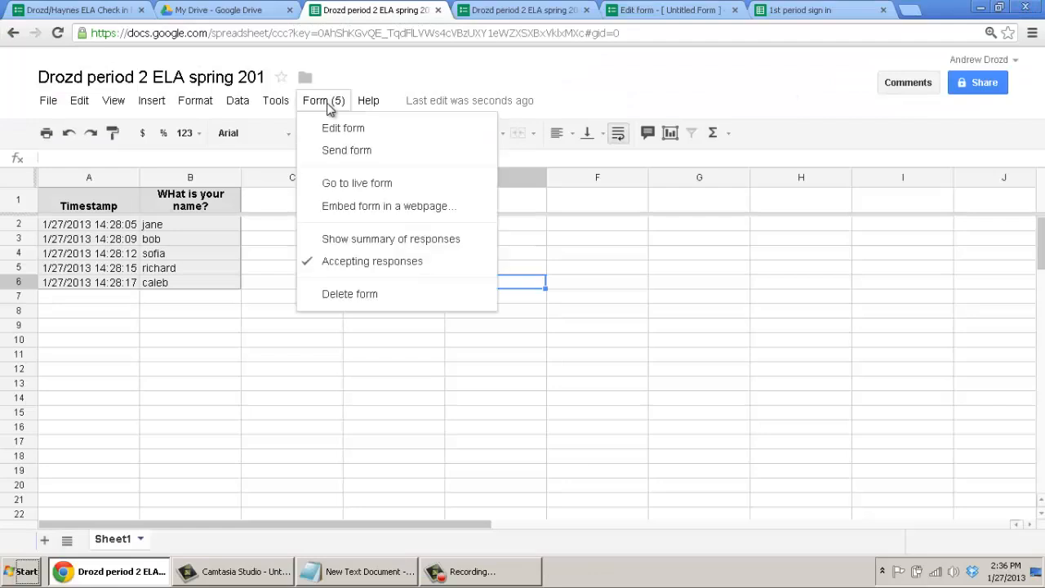
click(343, 187)
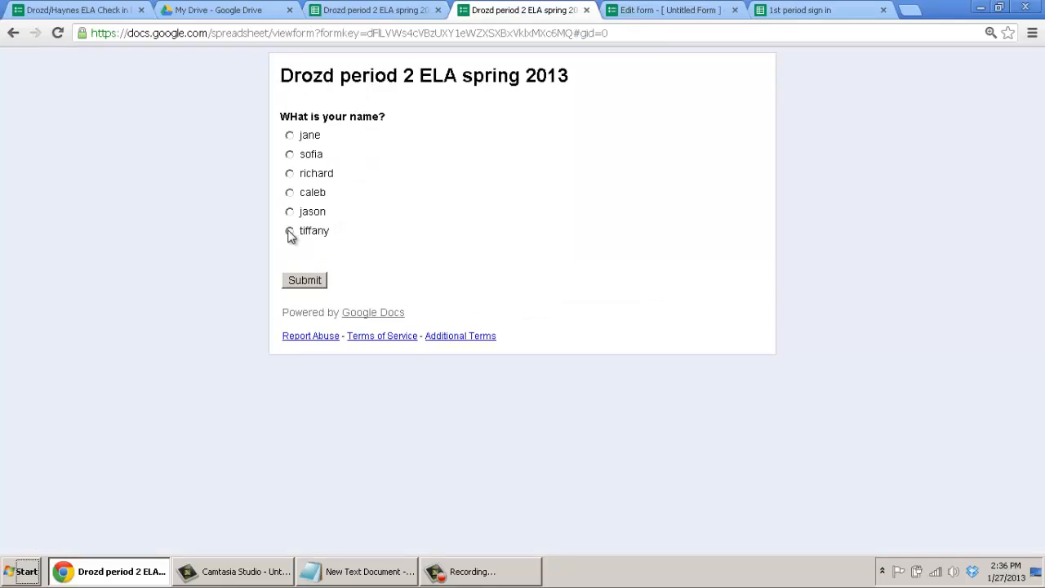
click(305, 281)
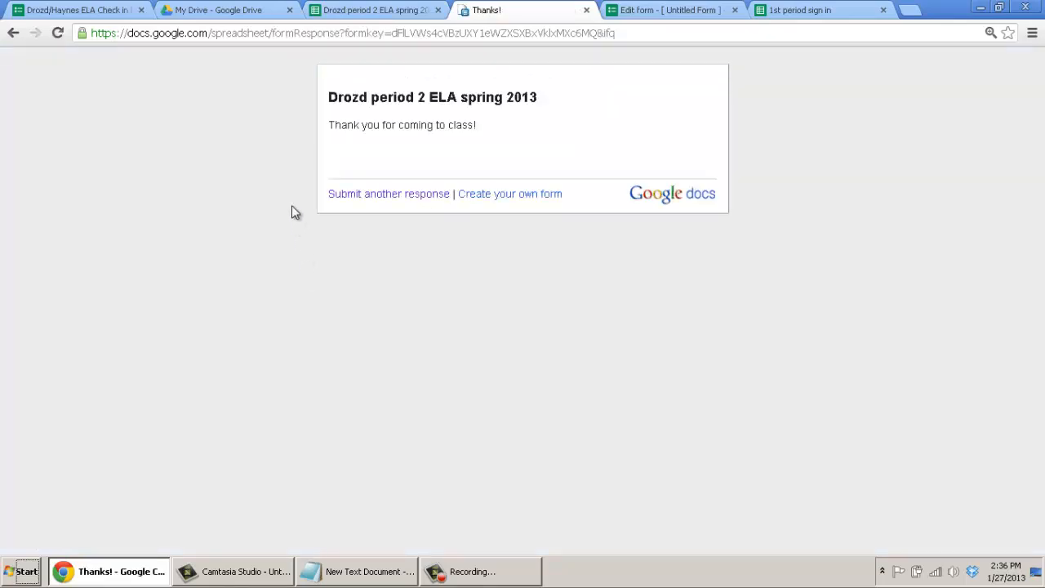
click(393, 196)
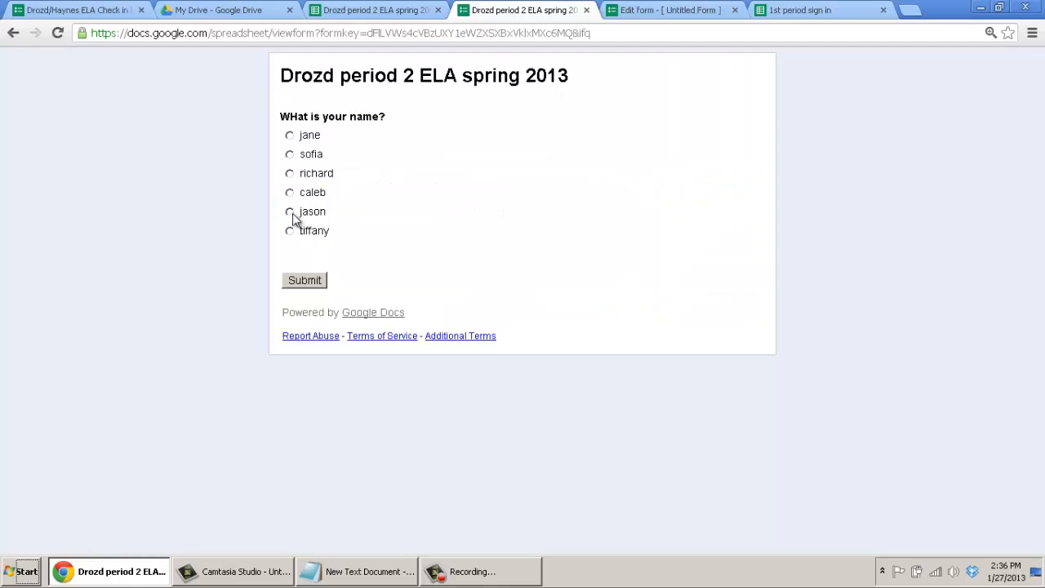
click(307, 281)
Submit check-ins for the third, second and first students in that order, and return to the response spreadsheet
click(351, 199)
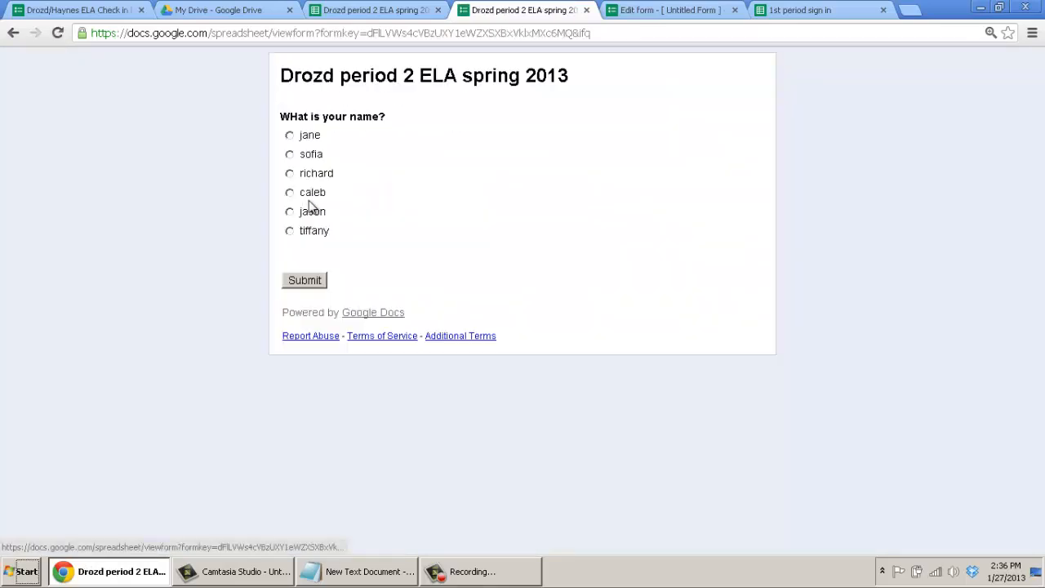
click(304, 175)
click(305, 280)
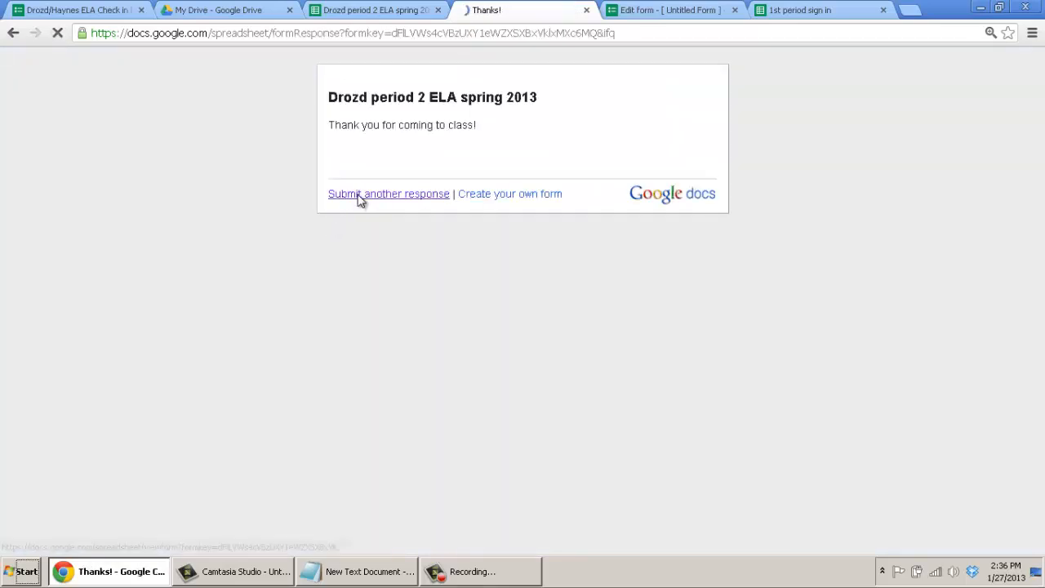
click(359, 198)
click(304, 160)
click(304, 282)
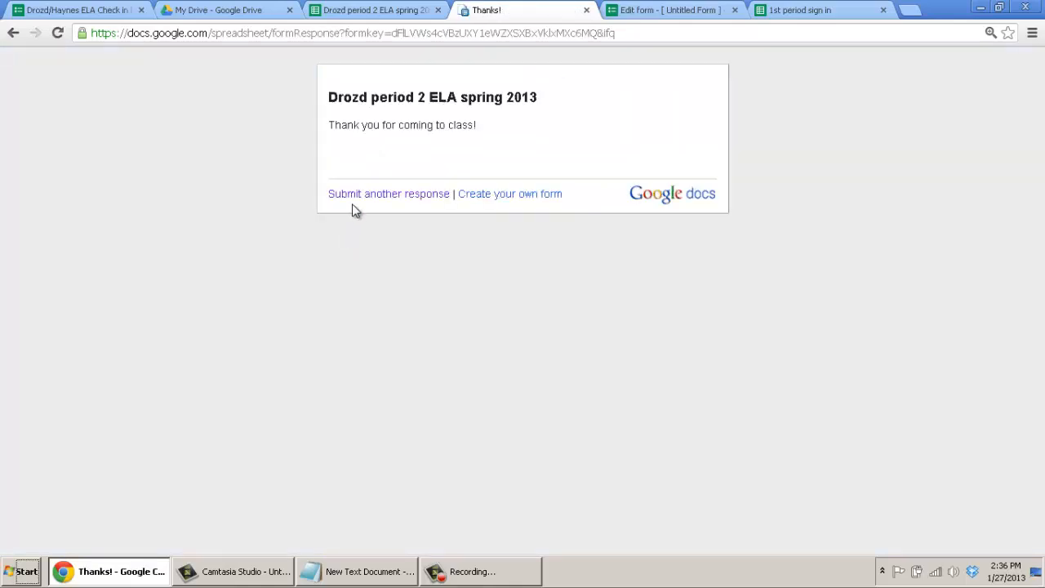
click(372, 205)
click(306, 139)
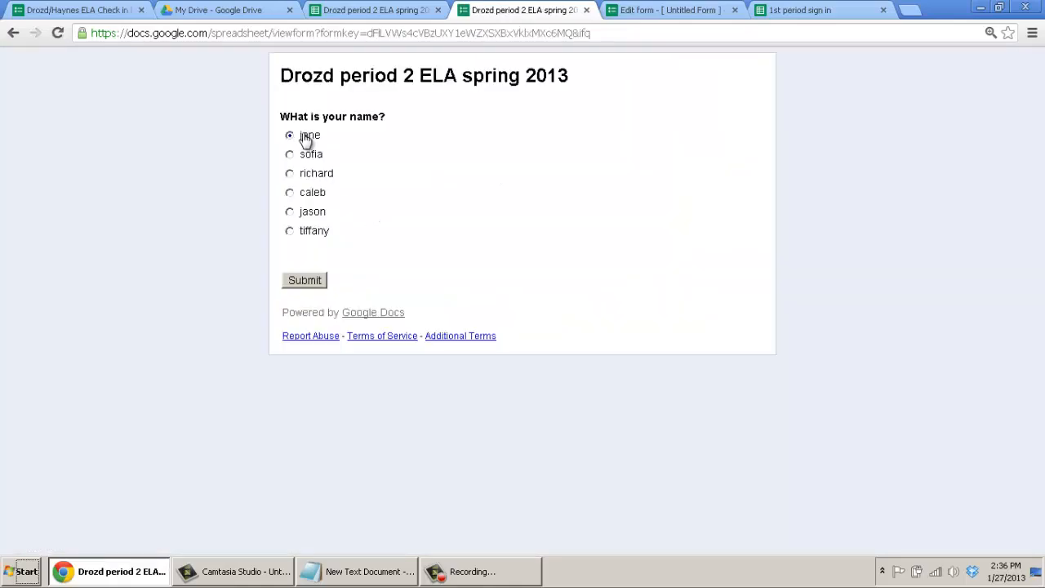
click(305, 280)
click(428, 196)
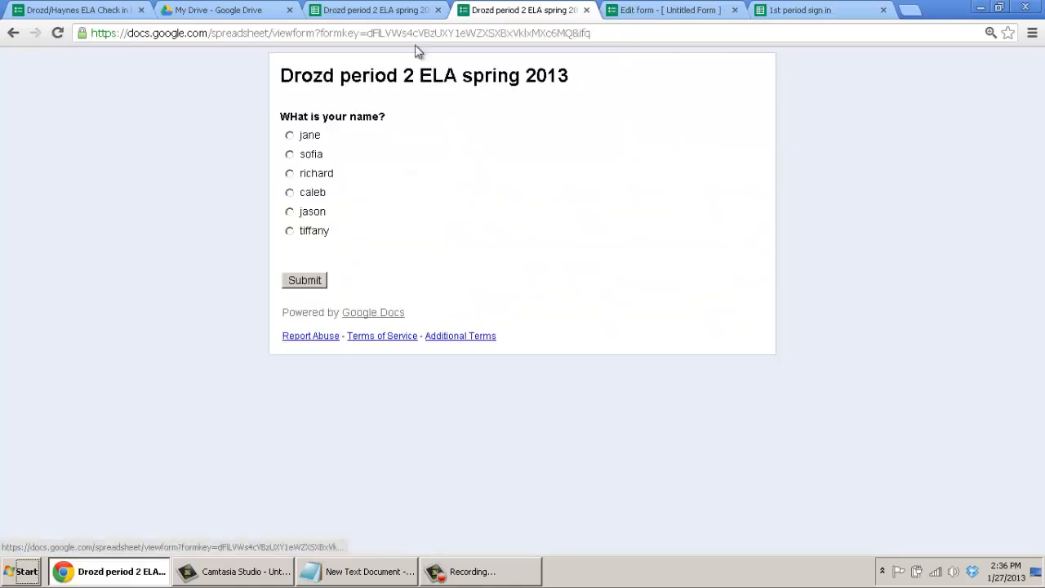
click(401, 11)
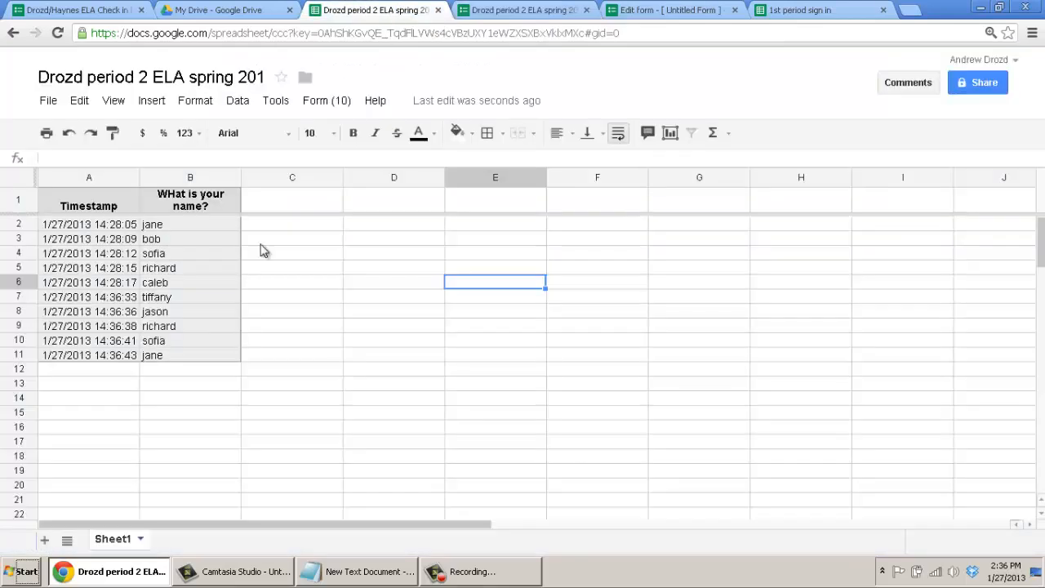
View the form's summary of responses, examine the count per student and the daily responses chart, and close it
click(192, 283)
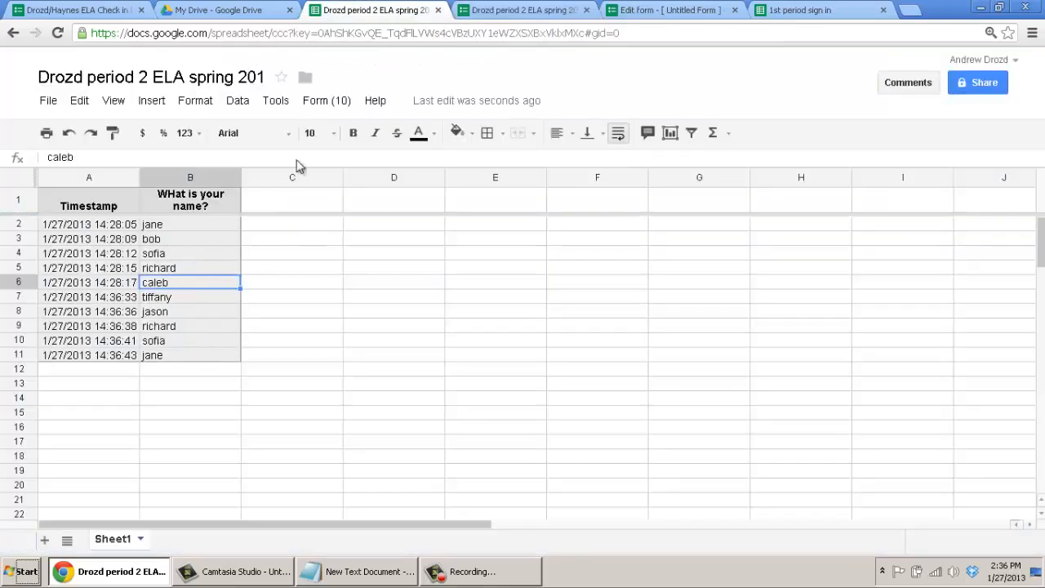
click(318, 106)
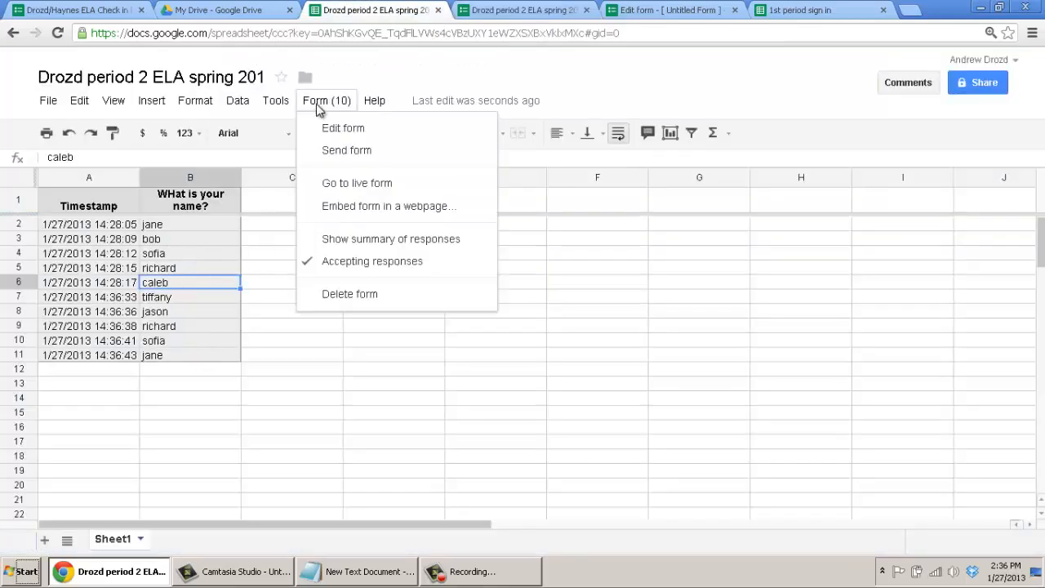
click(380, 237)
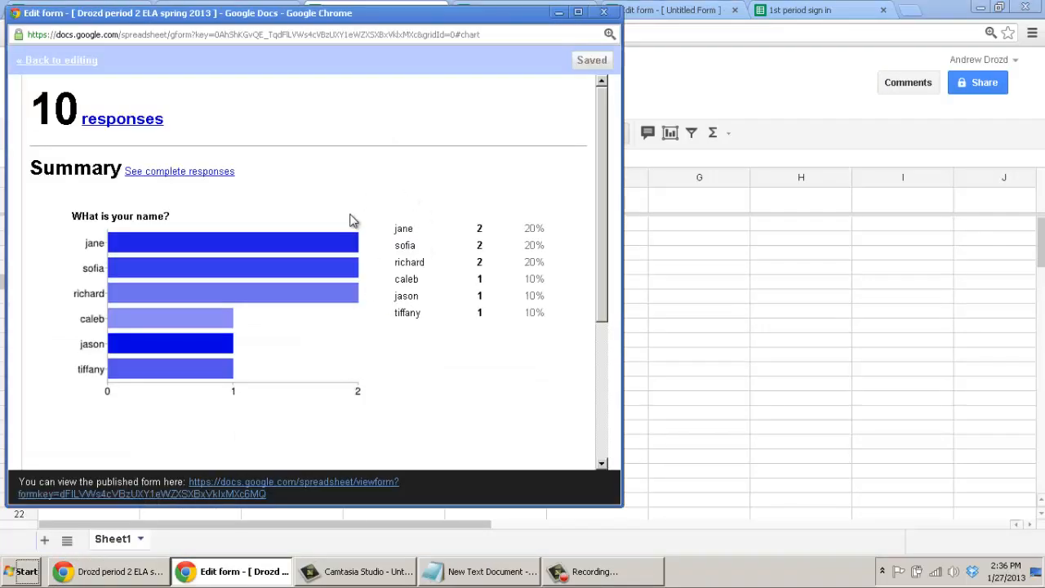
scroll(458, 395, down, 1)
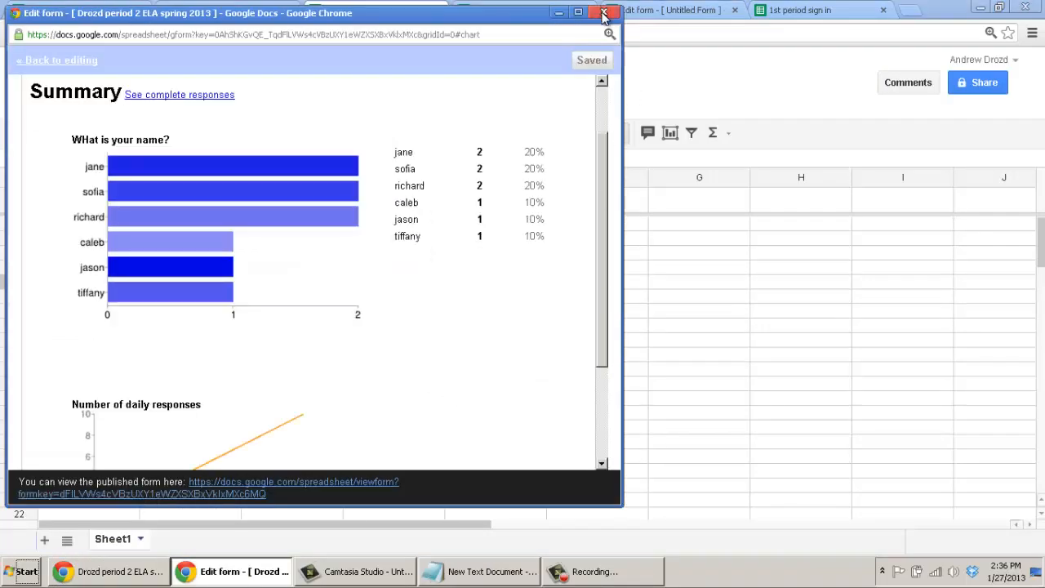
click(605, 14)
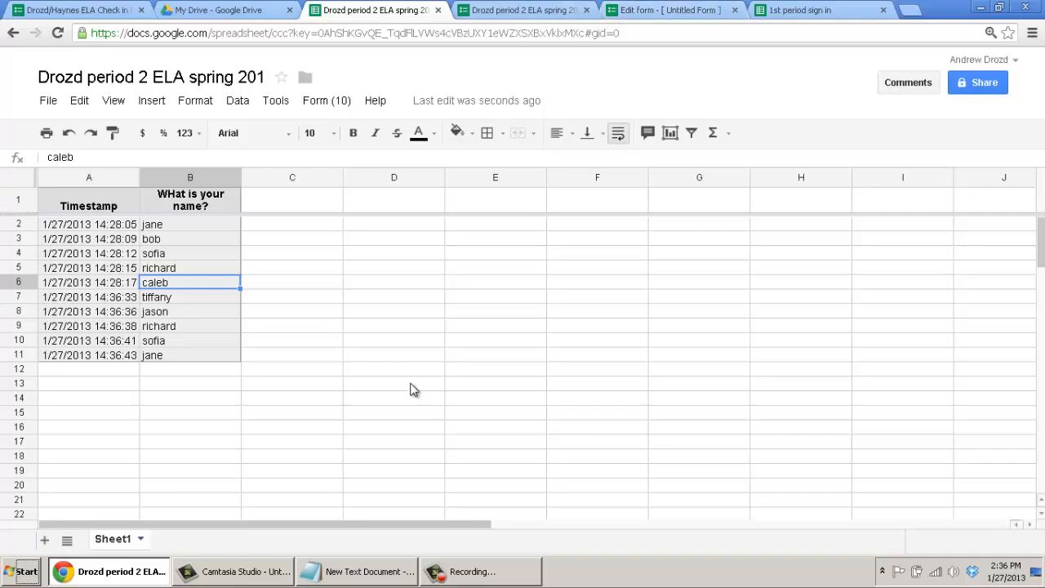
Change the response spreadsheet's sharing visibility to "Anyone with the link" with "Can view" access, save it and close the sharing settings
click(328, 385)
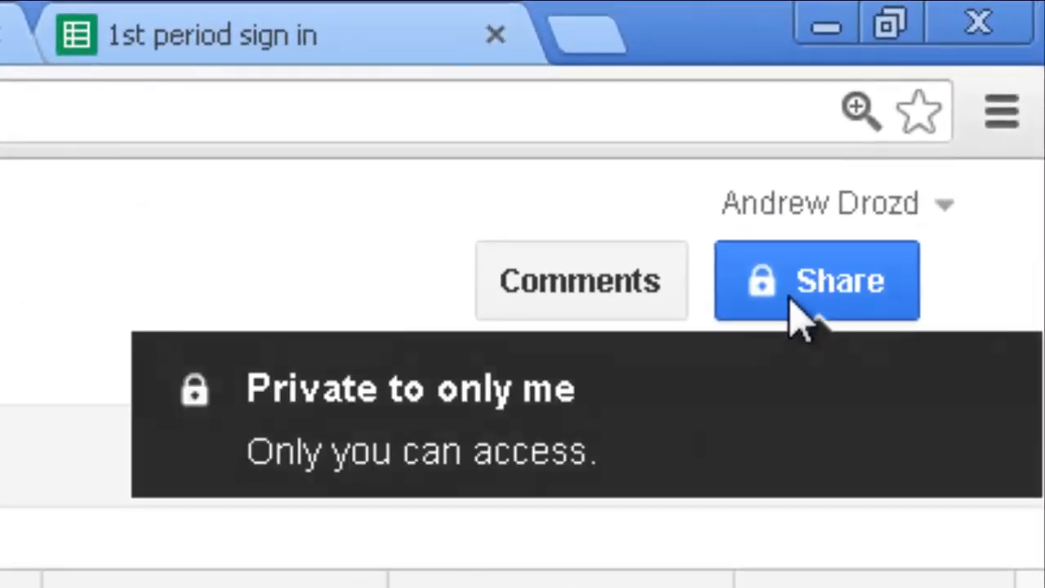
click(790, 304)
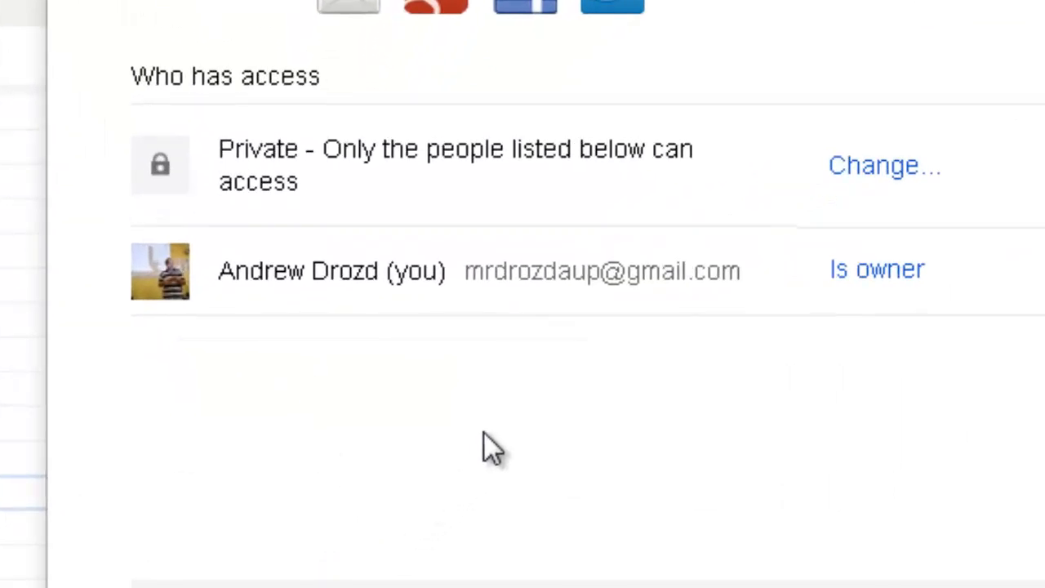
click(888, 173)
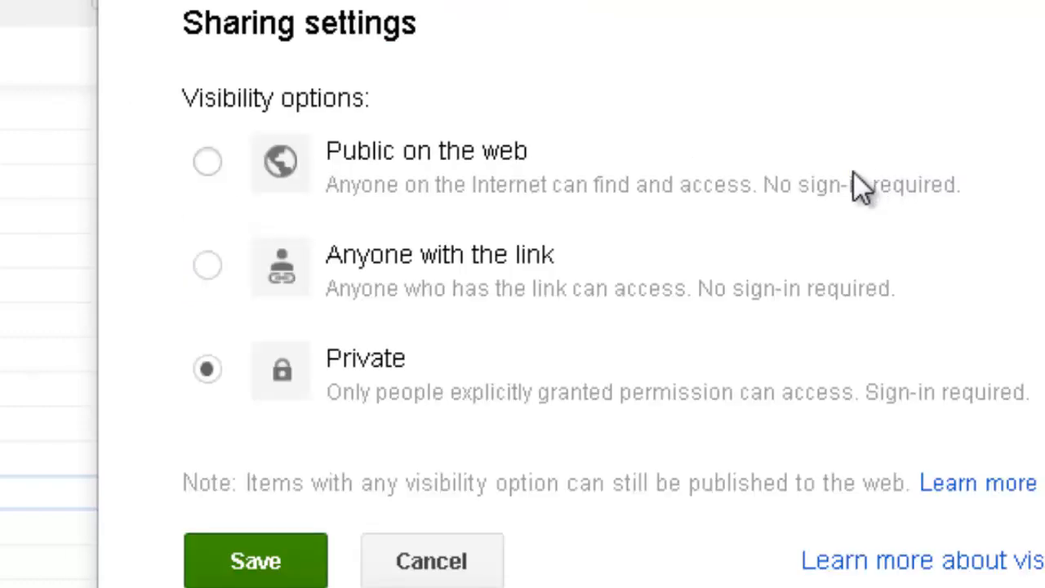
click(210, 271)
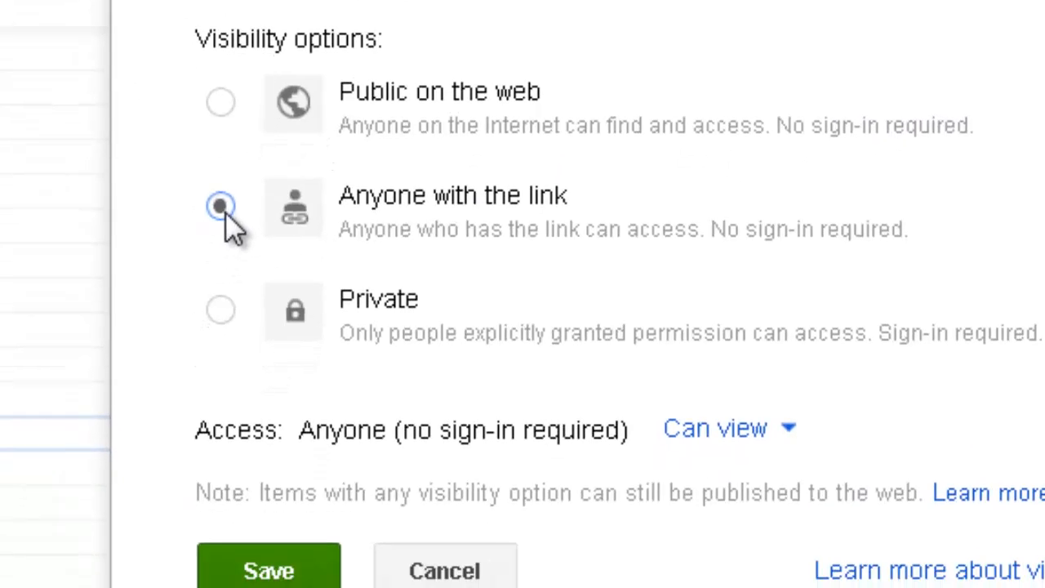
click(286, 529)
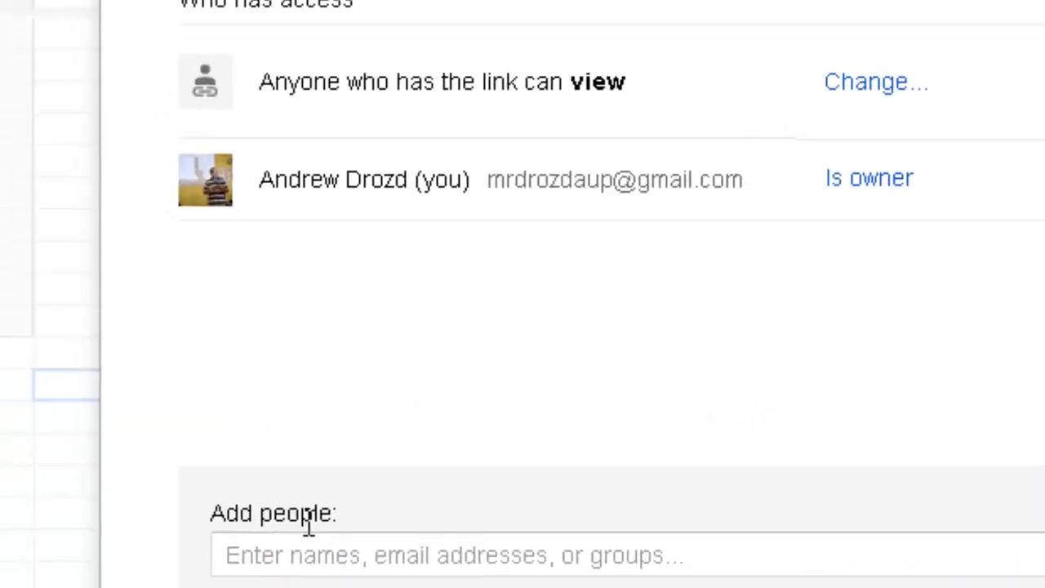
click(356, 564)
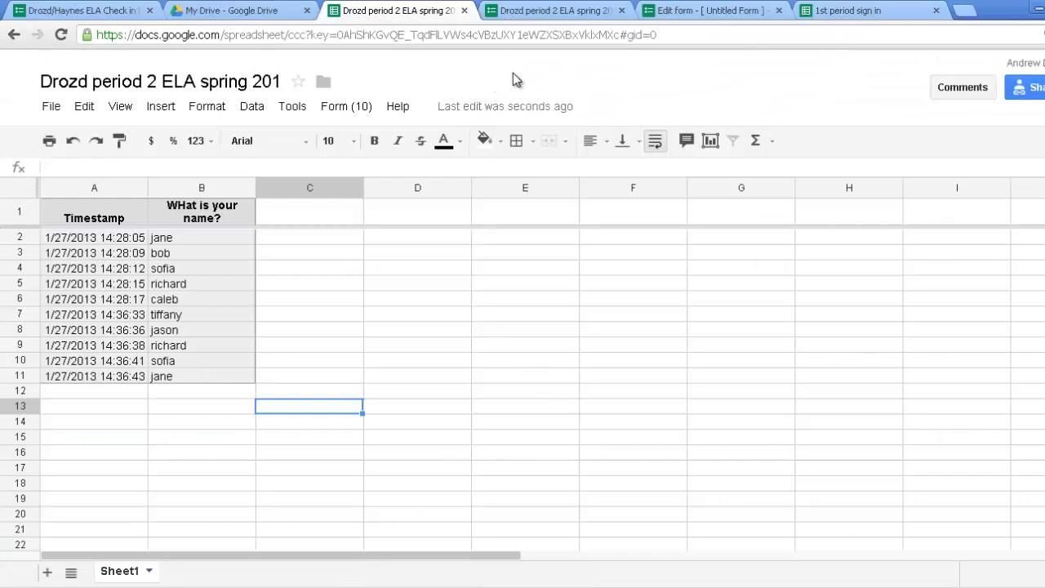
Bookmark the period 2 ELA live form in the browser's "Bookmarks bar" folder under its suggested name
click(595, 10)
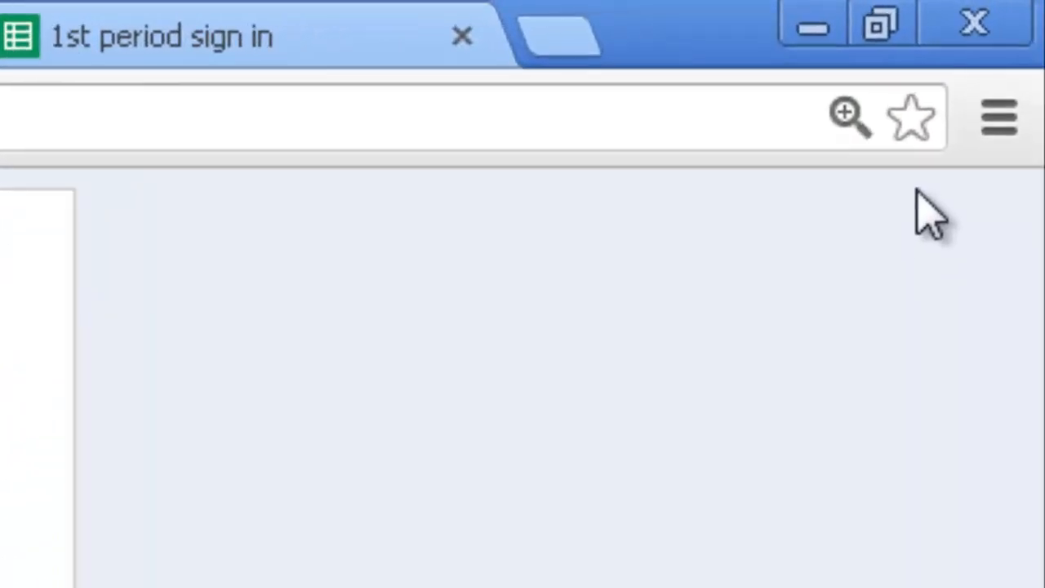
click(910, 122)
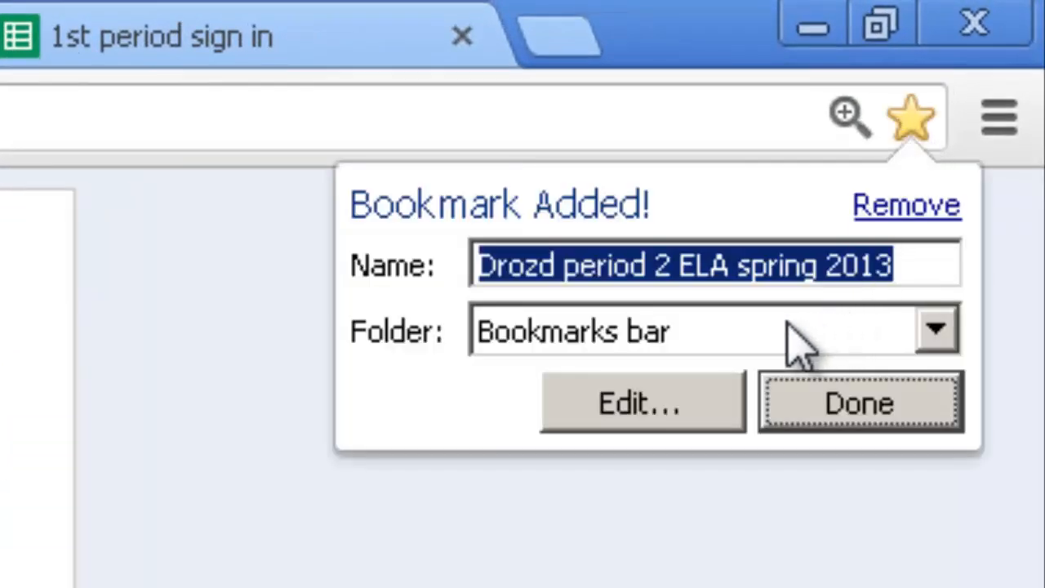
click(880, 418)
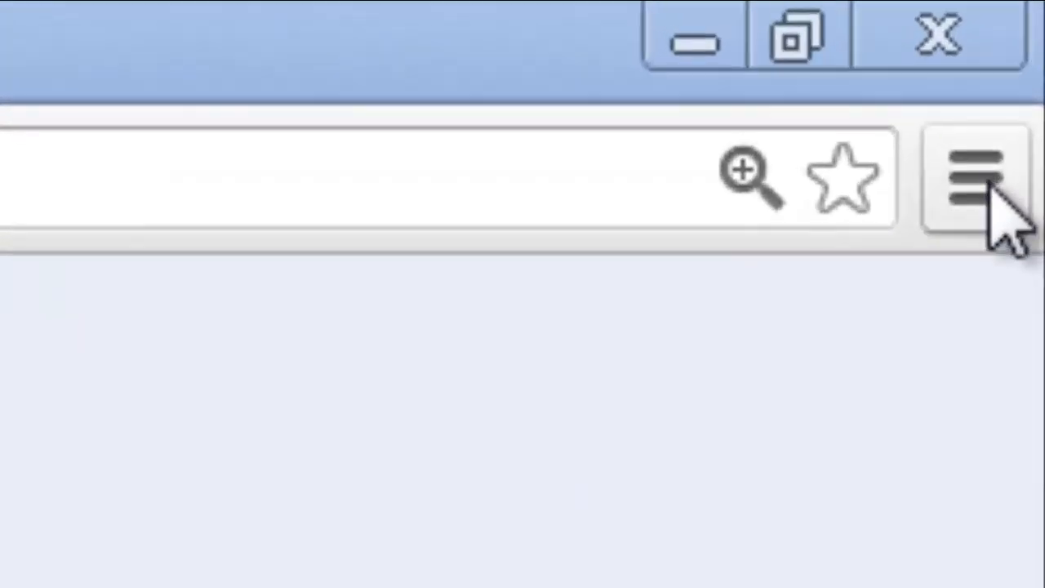
Set the browser to open a specific page or set of pages on startup, and open its list of startup pages
click(991, 186)
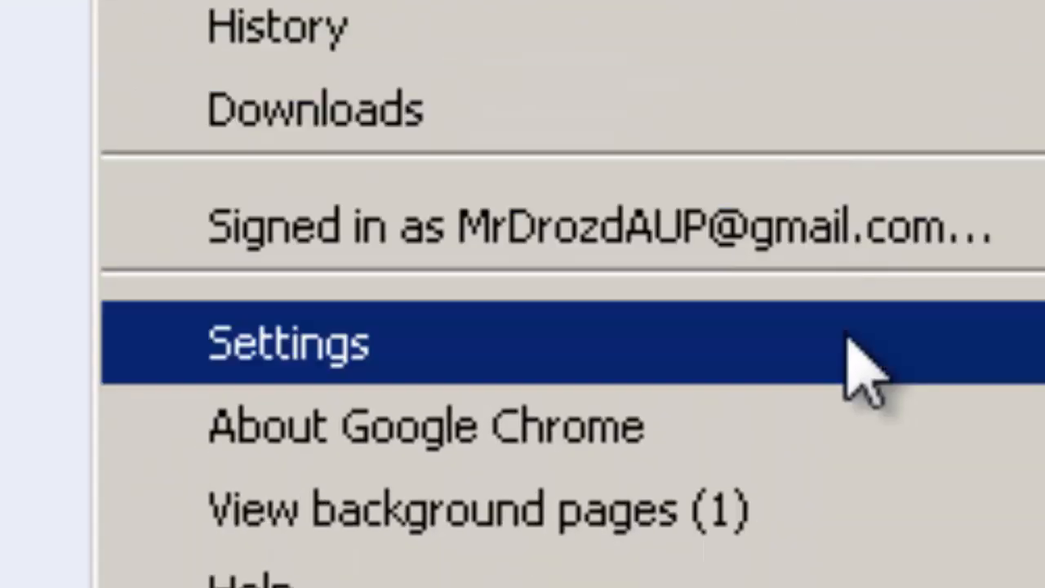
click(734, 587)
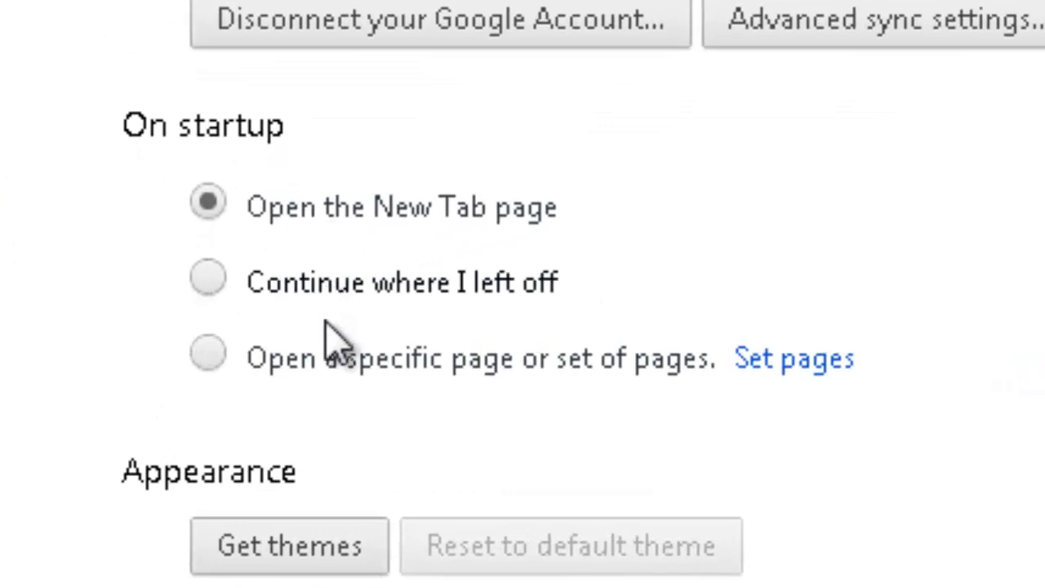
click(299, 365)
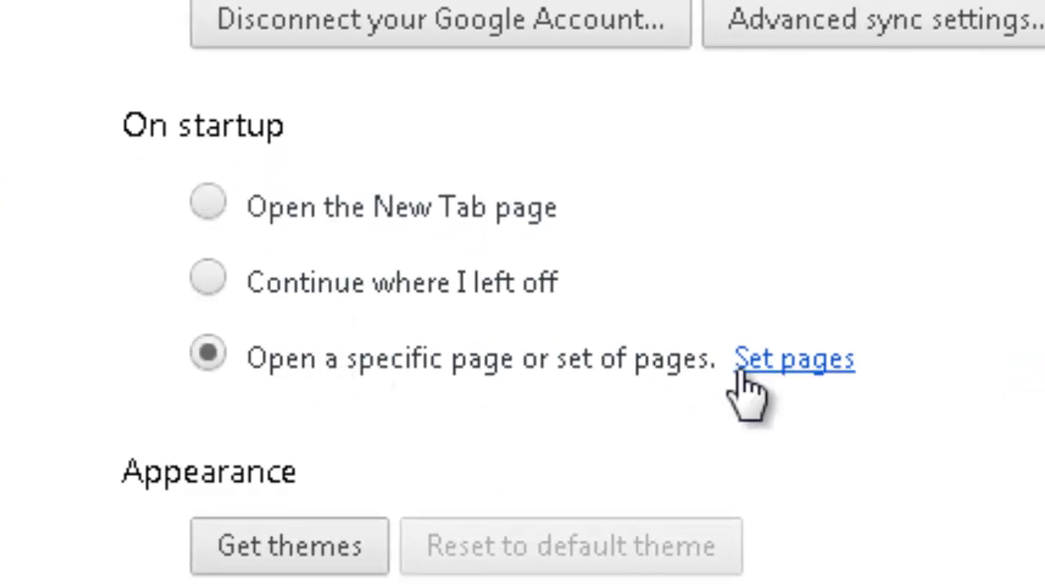
click(841, 364)
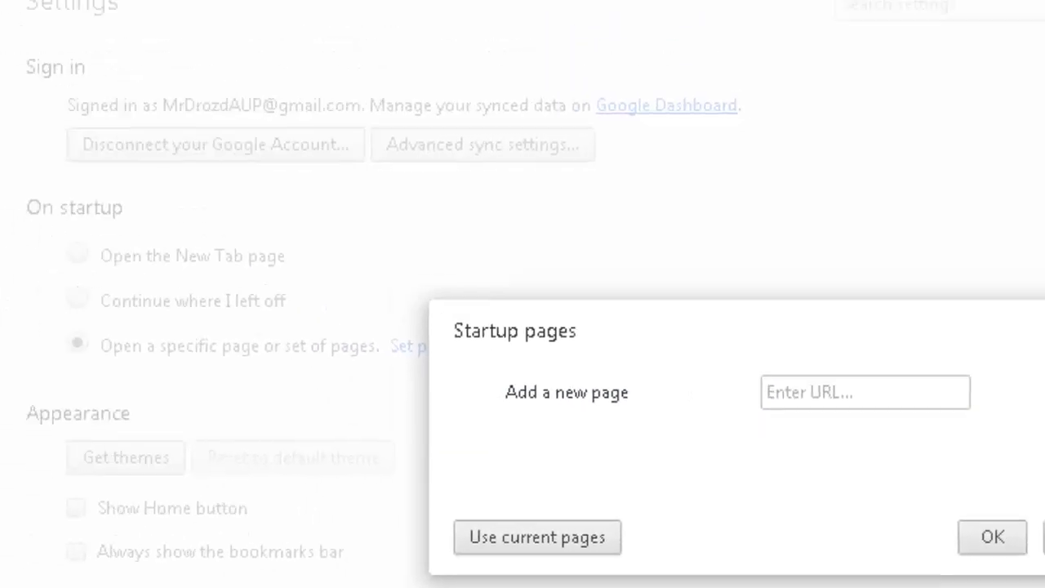
Copy the web address of the period 2 ELA spring 2013 live form and add it as a startup page
click(833, 23)
click(637, 15)
click(805, 21)
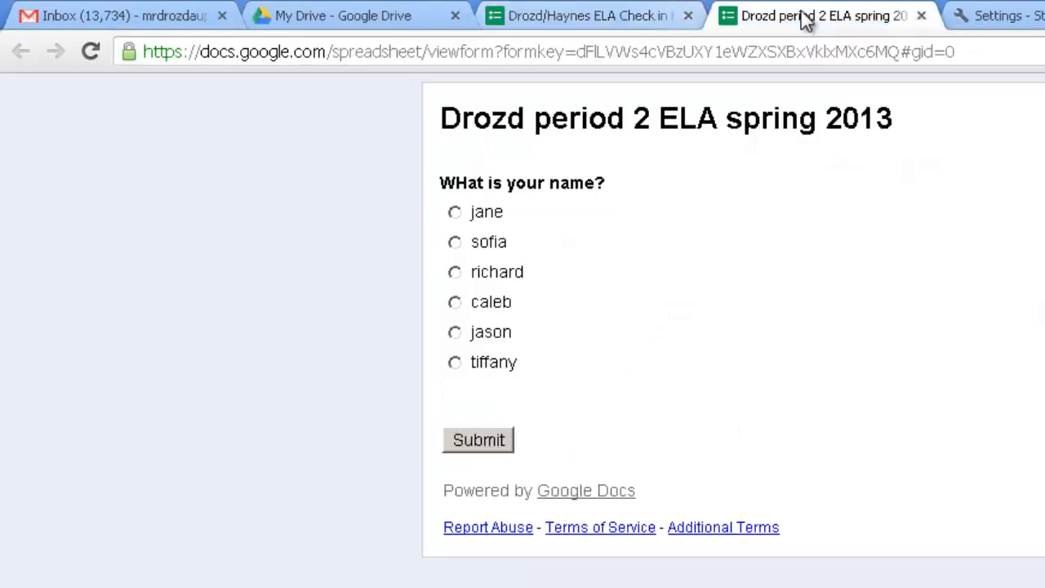
click(791, 54)
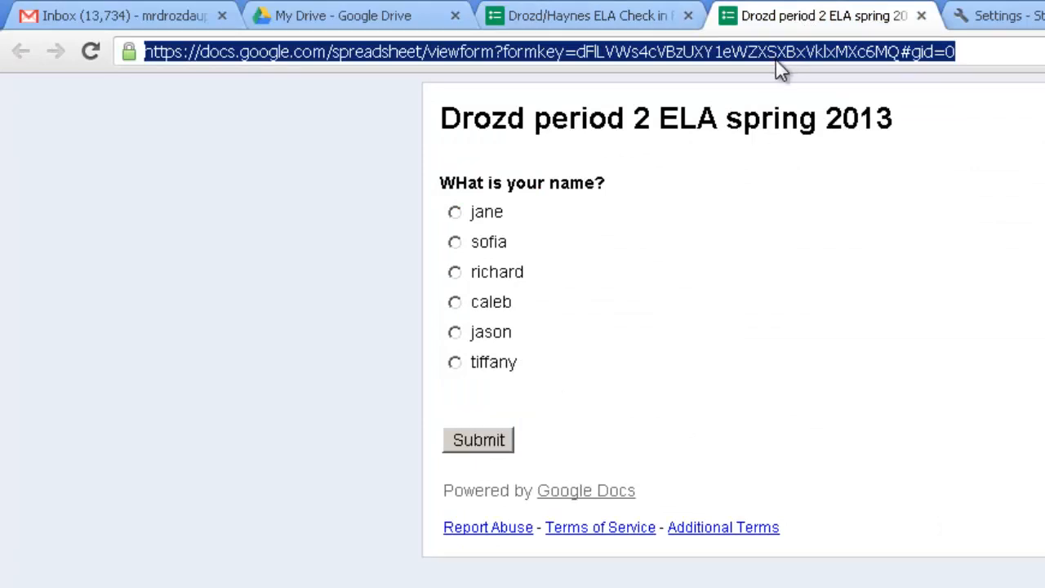
click(992, 16)
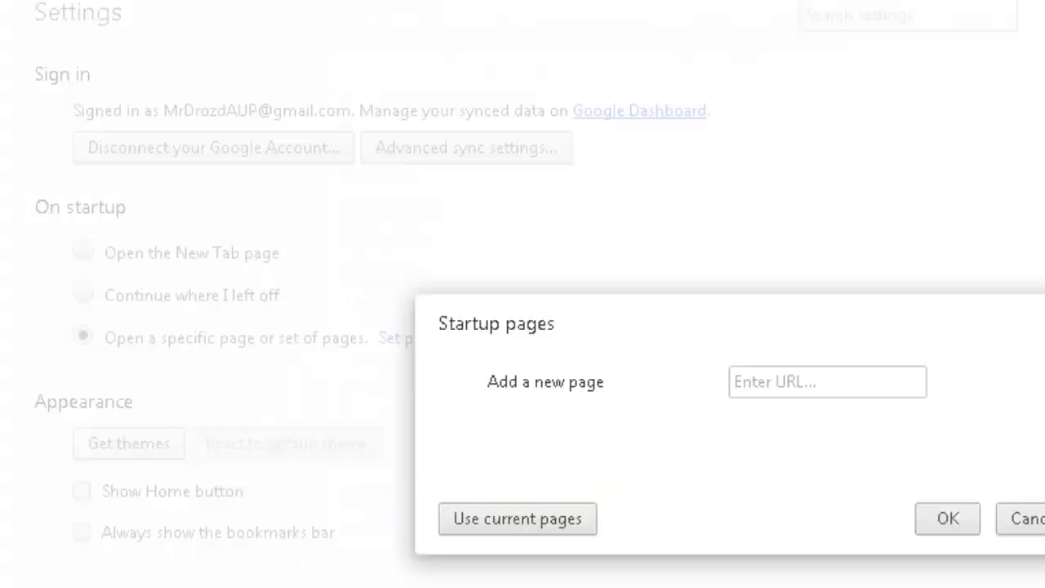
click(784, 381)
key(ctrl+v)
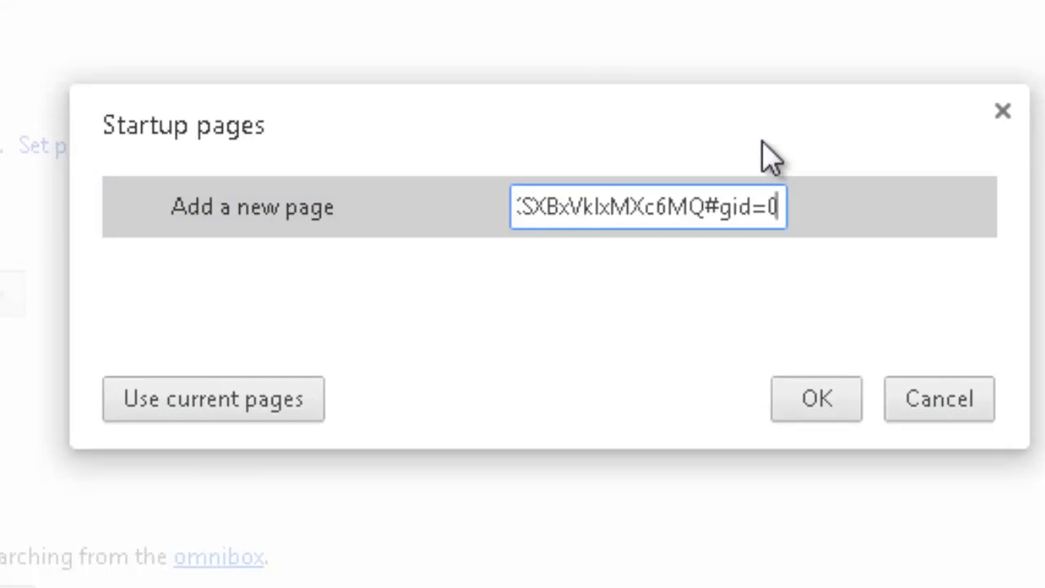
key(Return)
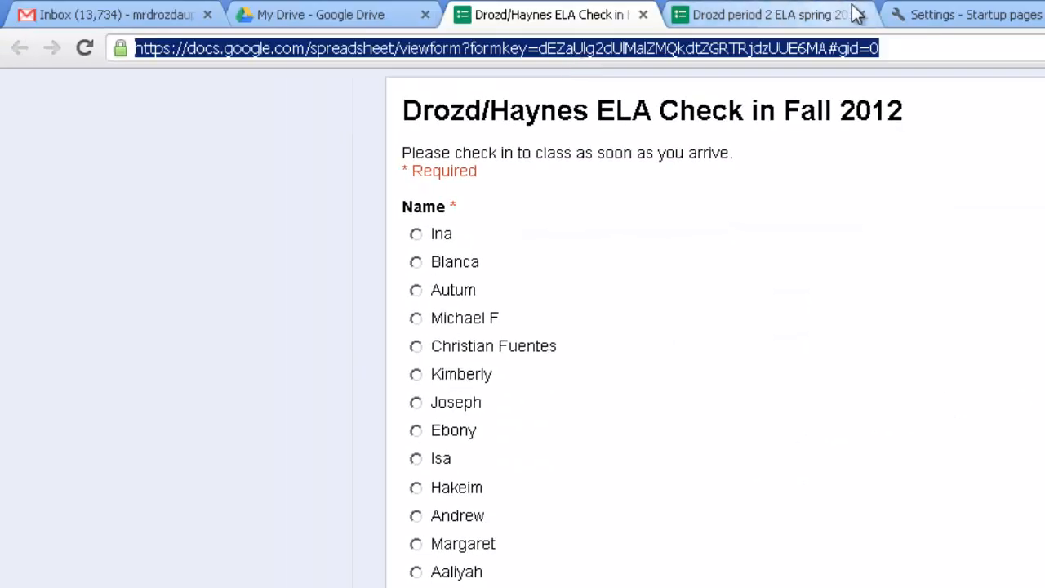
Add the web address of the ELA Check in Fall 2012 form as another startup page and save the list
click(906, 14)
click(835, 442)
key(ctrl+v)
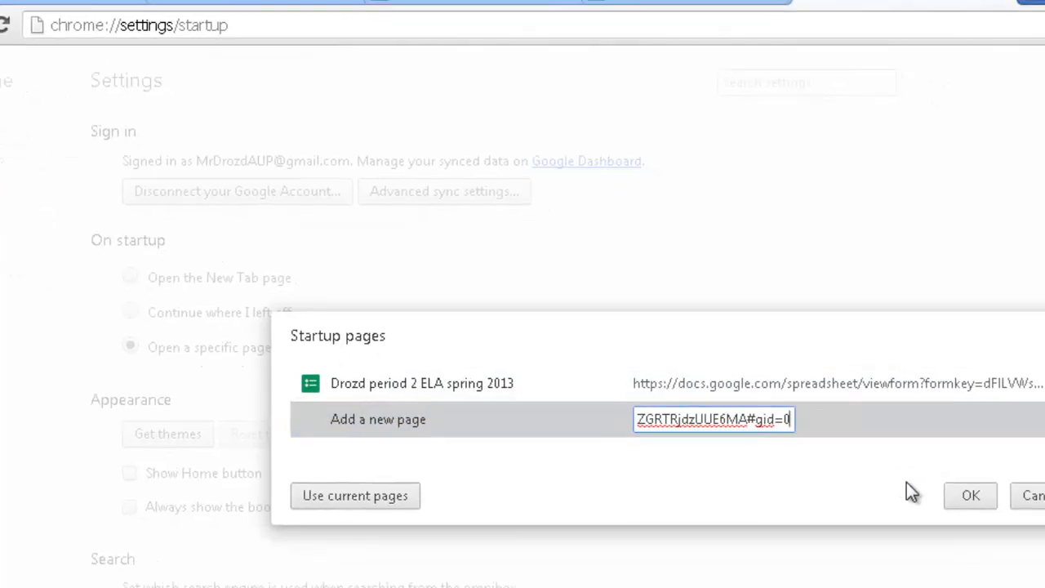
key(Return)
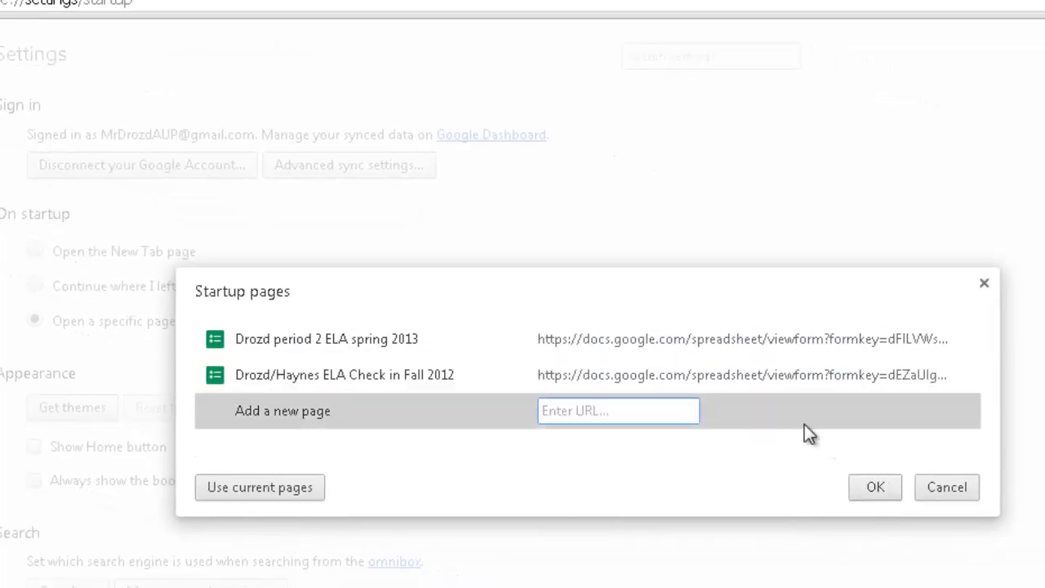
click(869, 490)
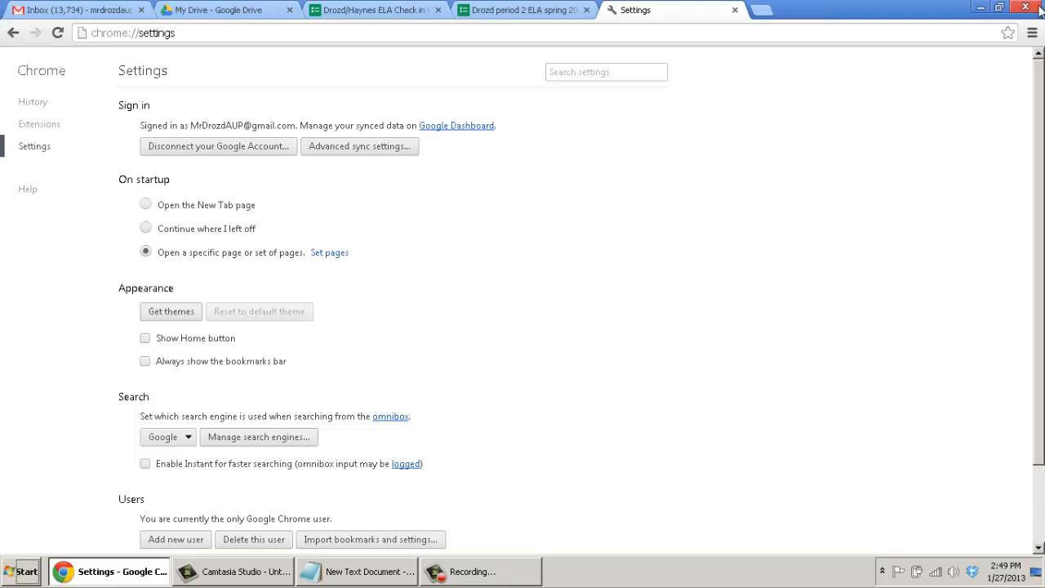
Restart the browser to test the startup pages, and look through the ELA Check in Fall 2012 form down to its end
click(1031, 8)
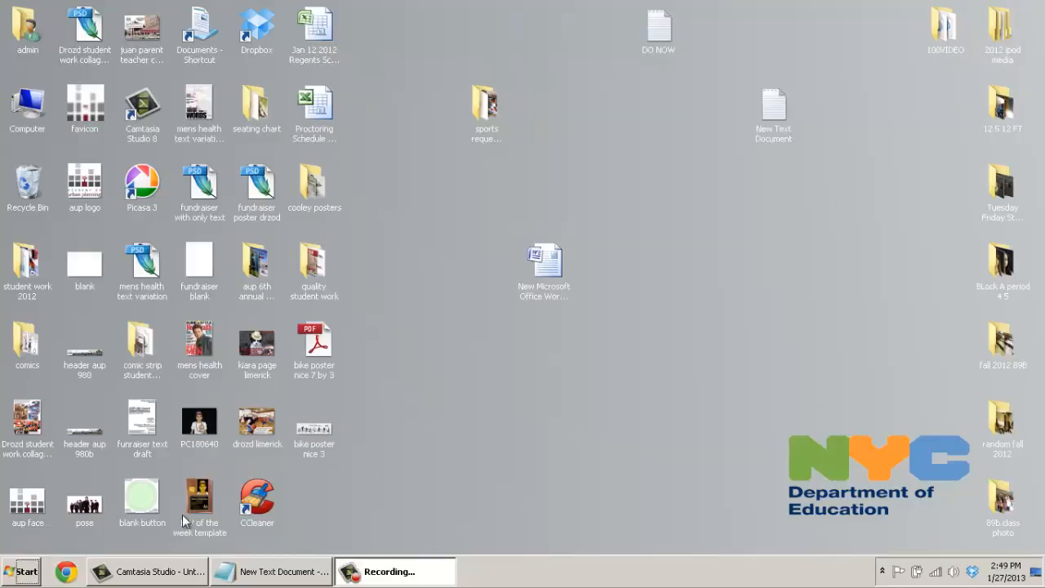
click(65, 573)
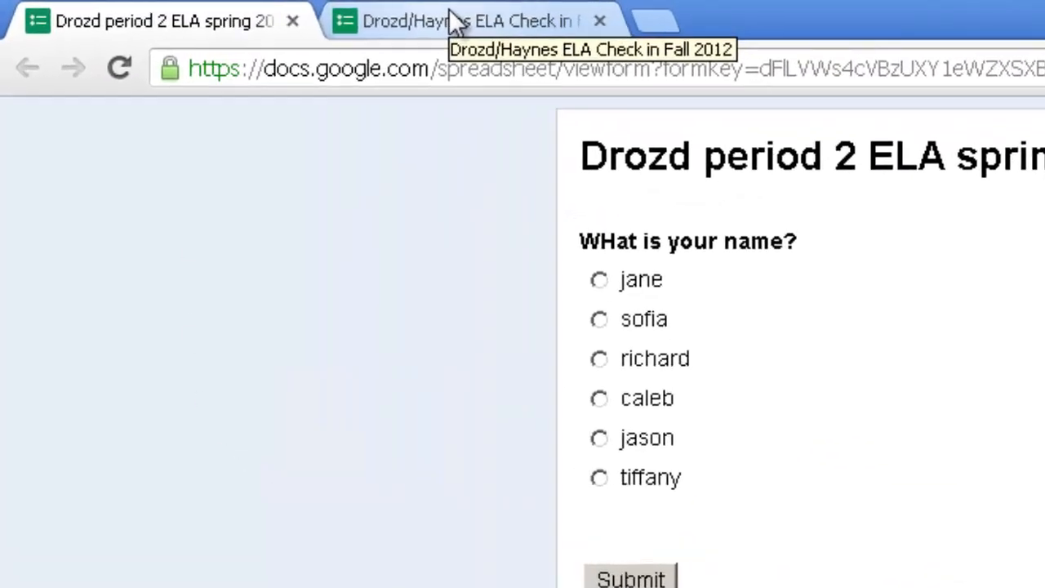
click(218, 9)
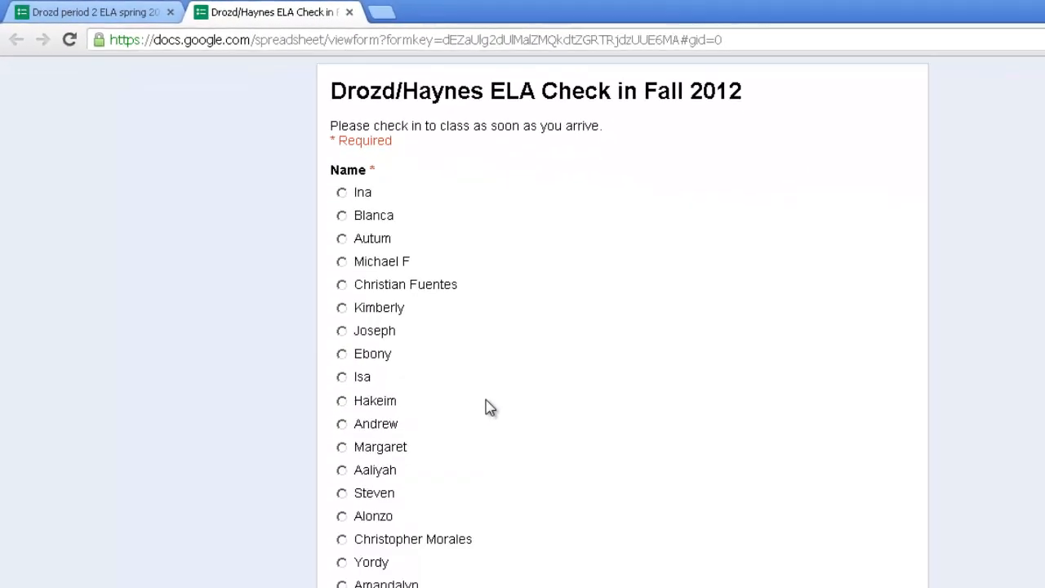
scroll(489, 406, down, 4)
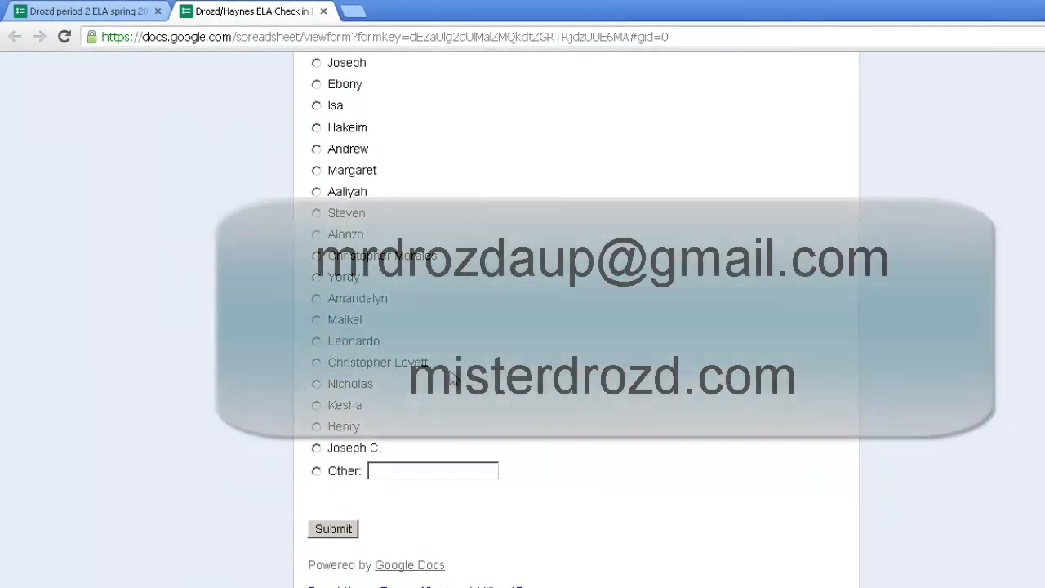